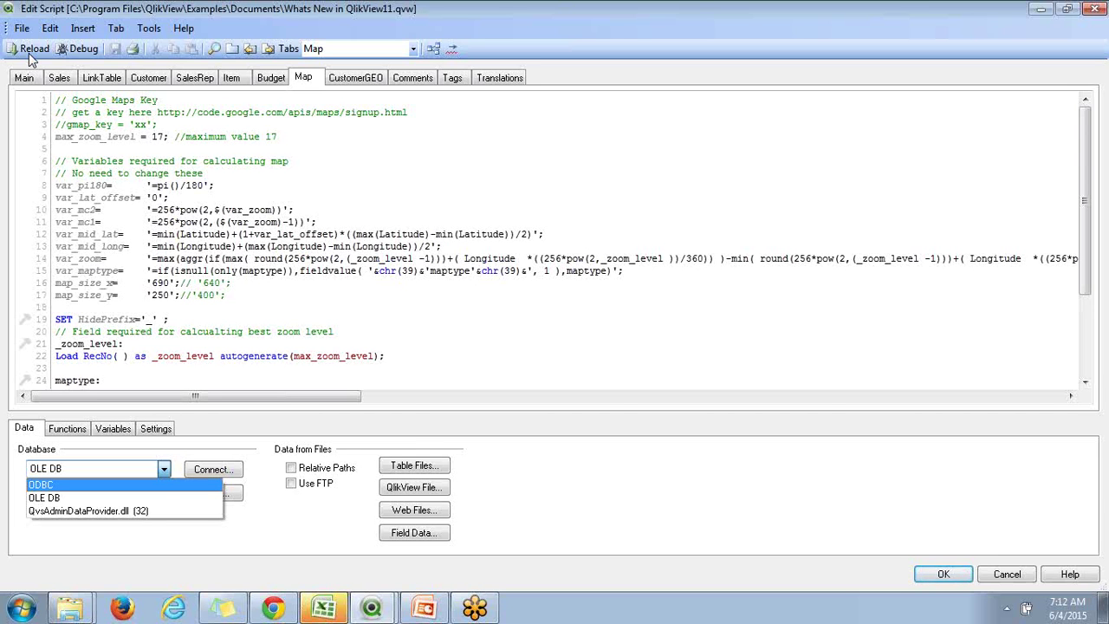
Try to reload the document's script, acknowledge the script errors and restore the old data.
{"action": "left_click", "coordinate": [29, 53]}
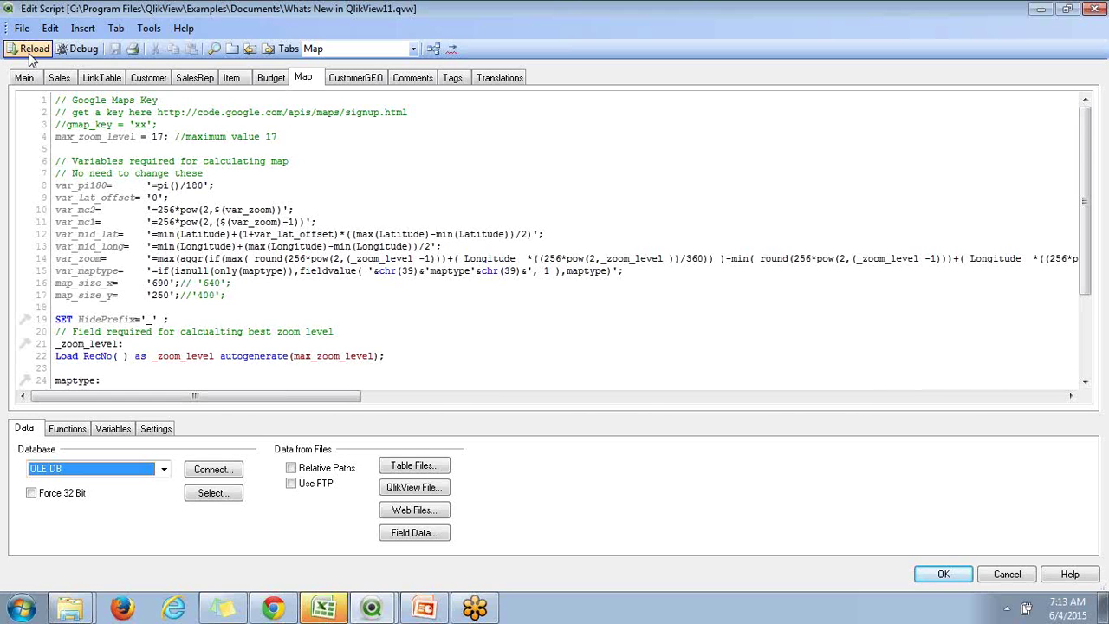
{"action": "left_click", "coordinate": [29, 49]}
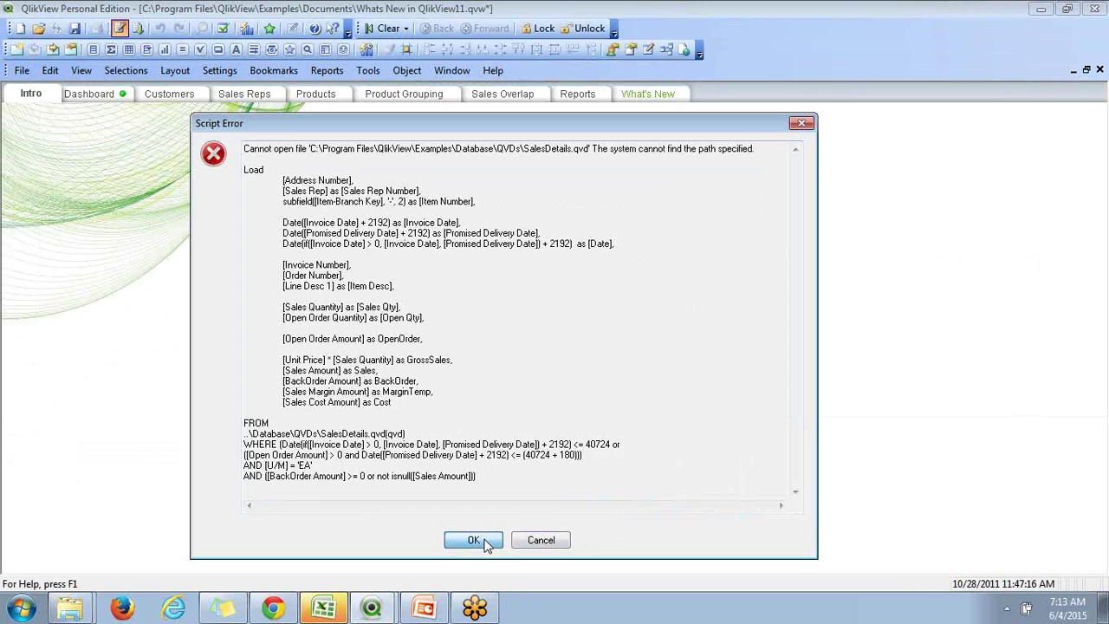
{"action": "left_click", "coordinate": [484, 545]}
{"action": "left_click", "coordinate": [539, 390]}
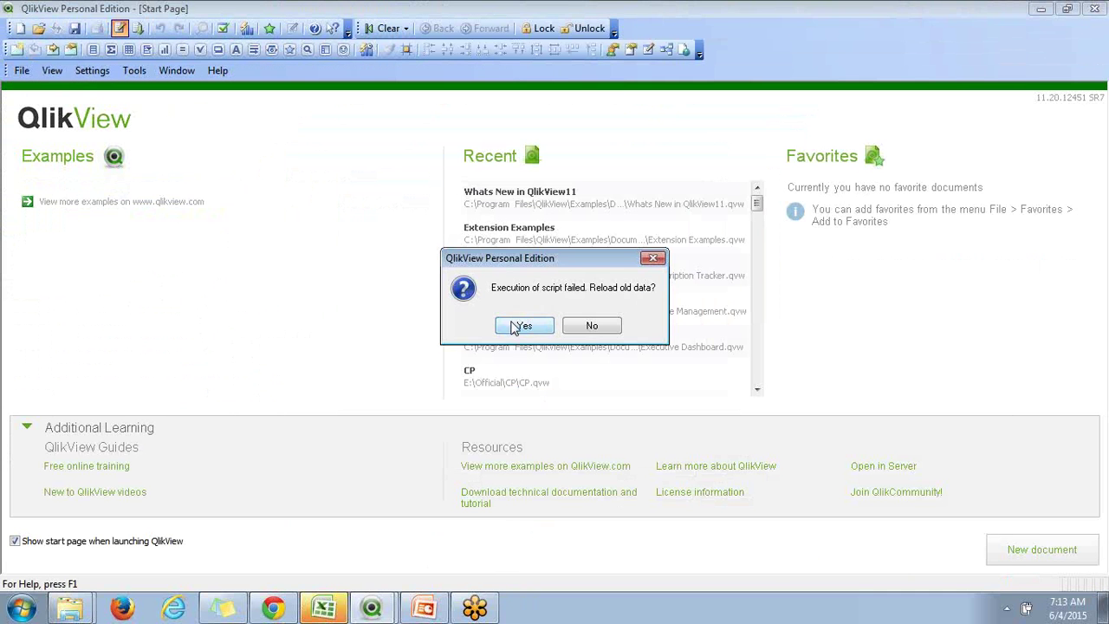
{"action": "left_click", "coordinate": [512, 321]}
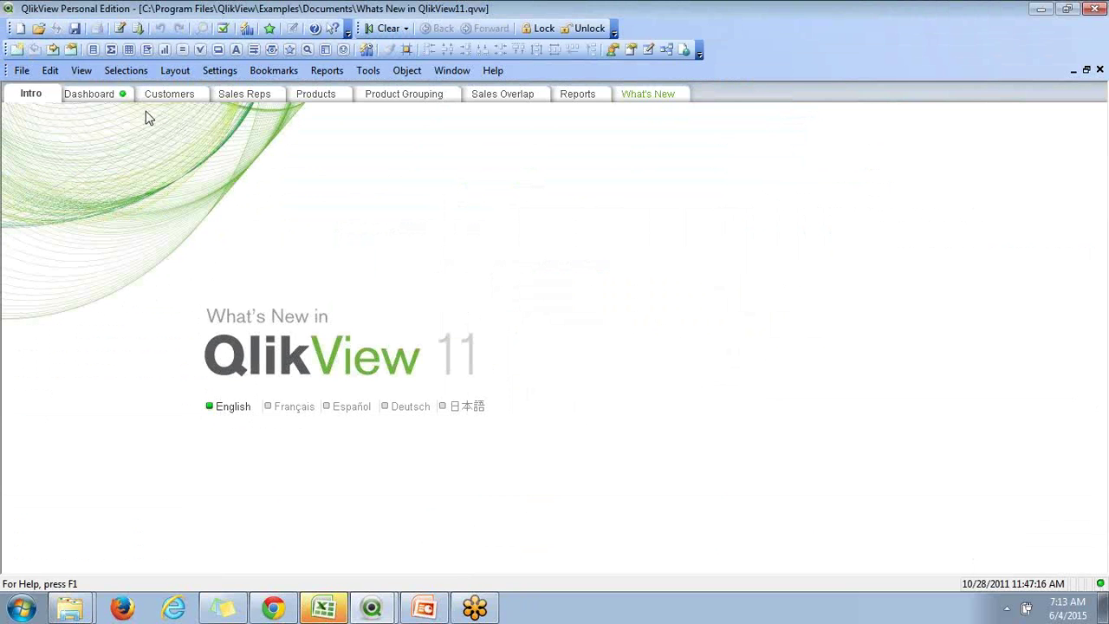
Look through the Dashboard, Customers and Sales Reps sheets, and return to the Dashboard sheet.
{"action": "left_click", "coordinate": [104, 94]}
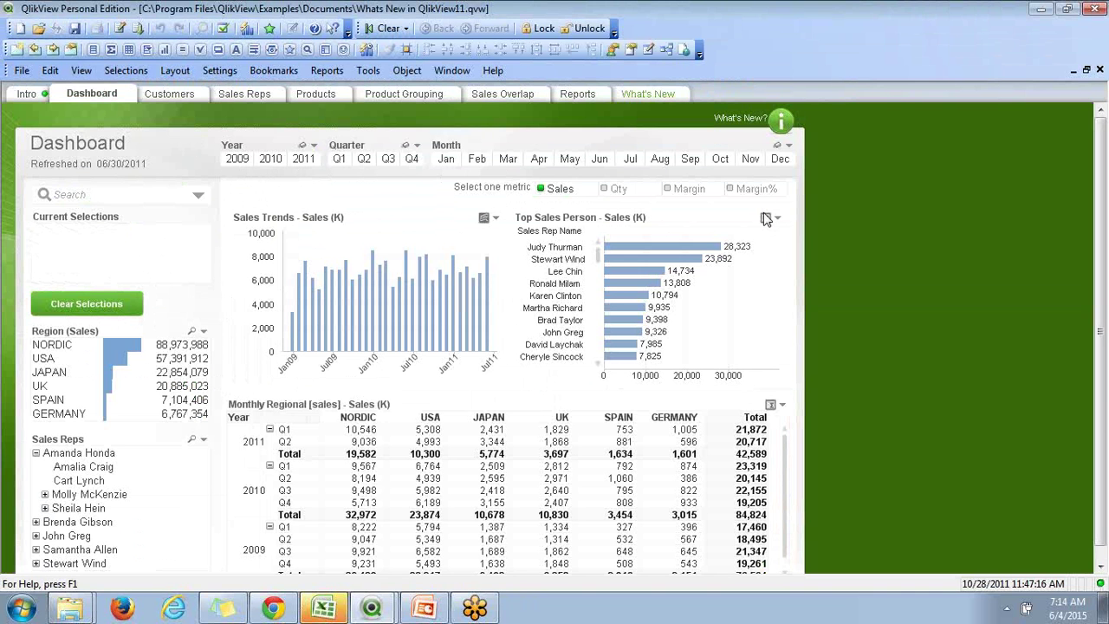
{"action": "left_click", "coordinate": [187, 99]}
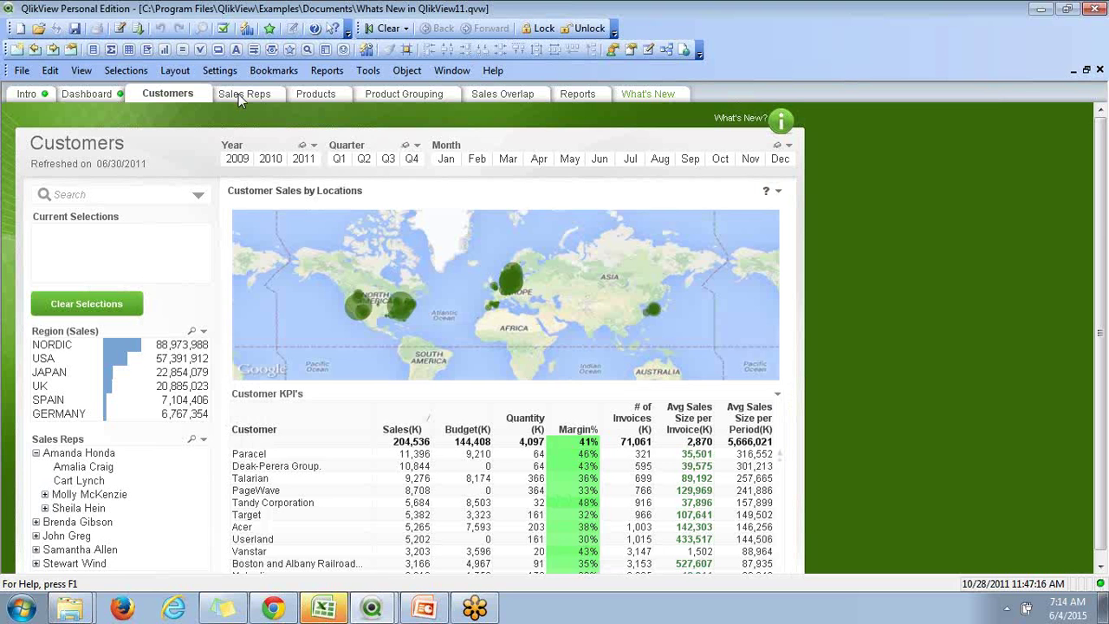
{"action": "left_click", "coordinate": [239, 94]}
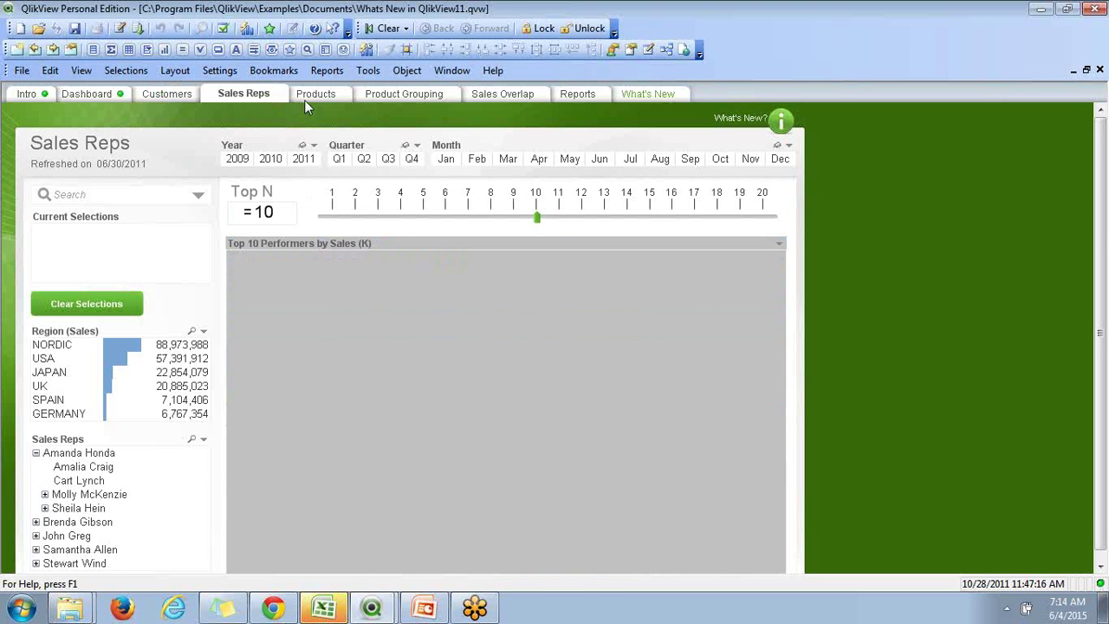
{"action": "left_click", "coordinate": [88, 93]}
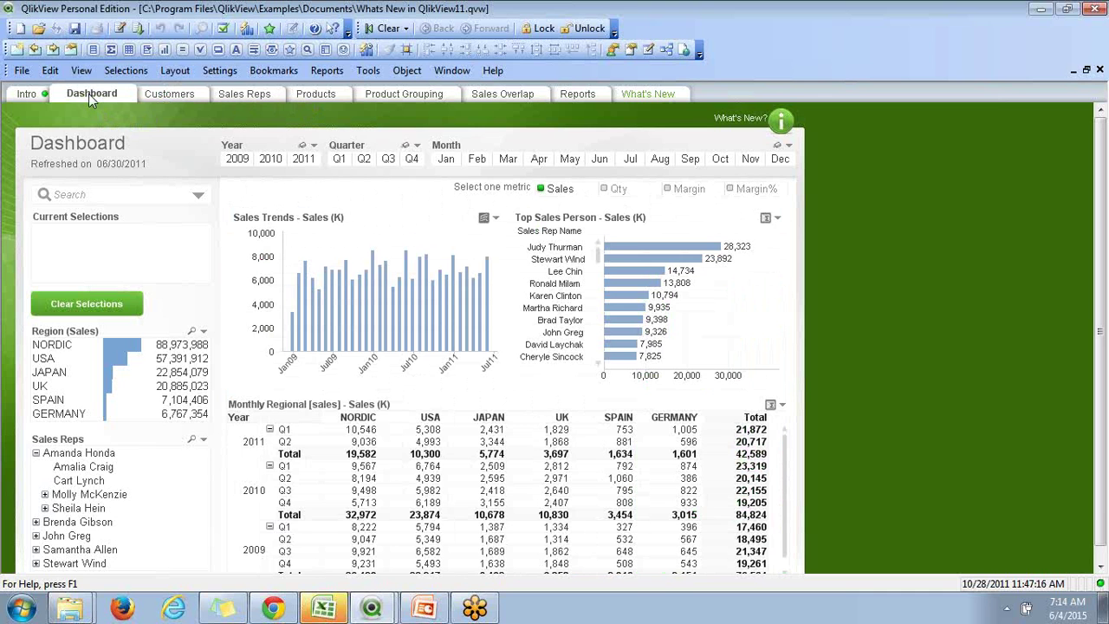
Filter the document to year 2011 and check the selection on the Customers, Sales Reps and Products sheets, ending on Dashboard.
{"action": "left_click", "coordinate": [302, 159]}
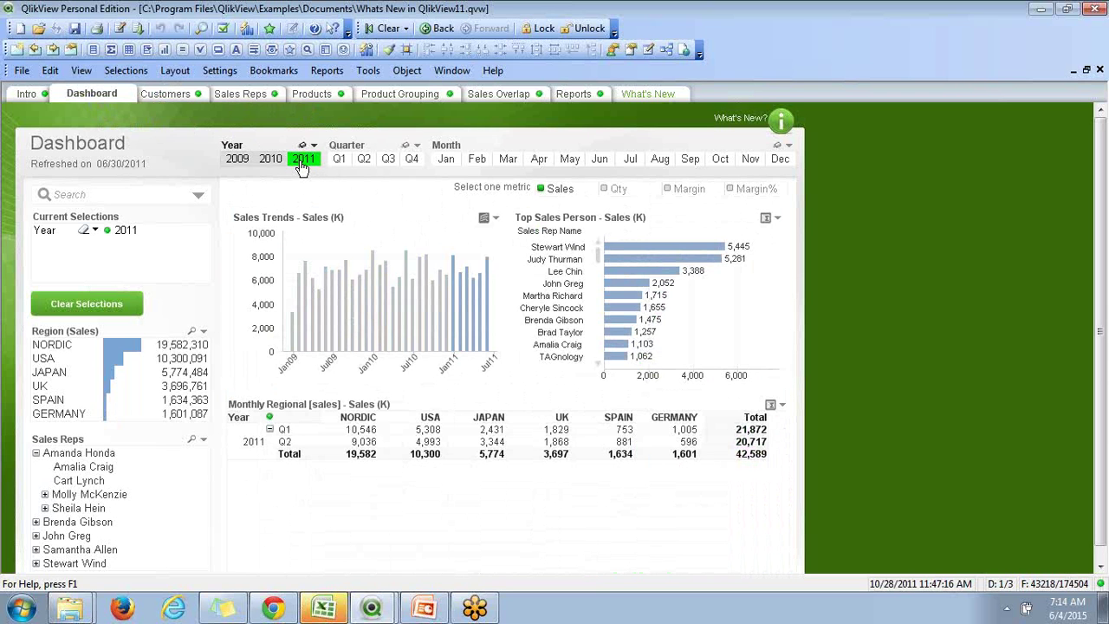
{"action": "left_click", "coordinate": [174, 95]}
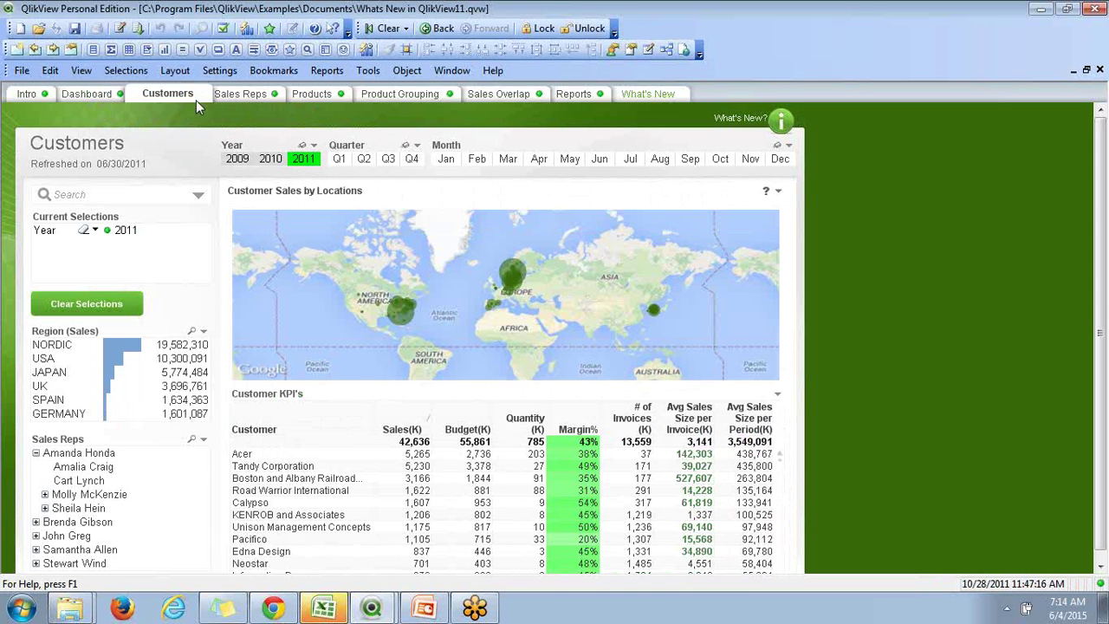
{"action": "left_click", "coordinate": [229, 96]}
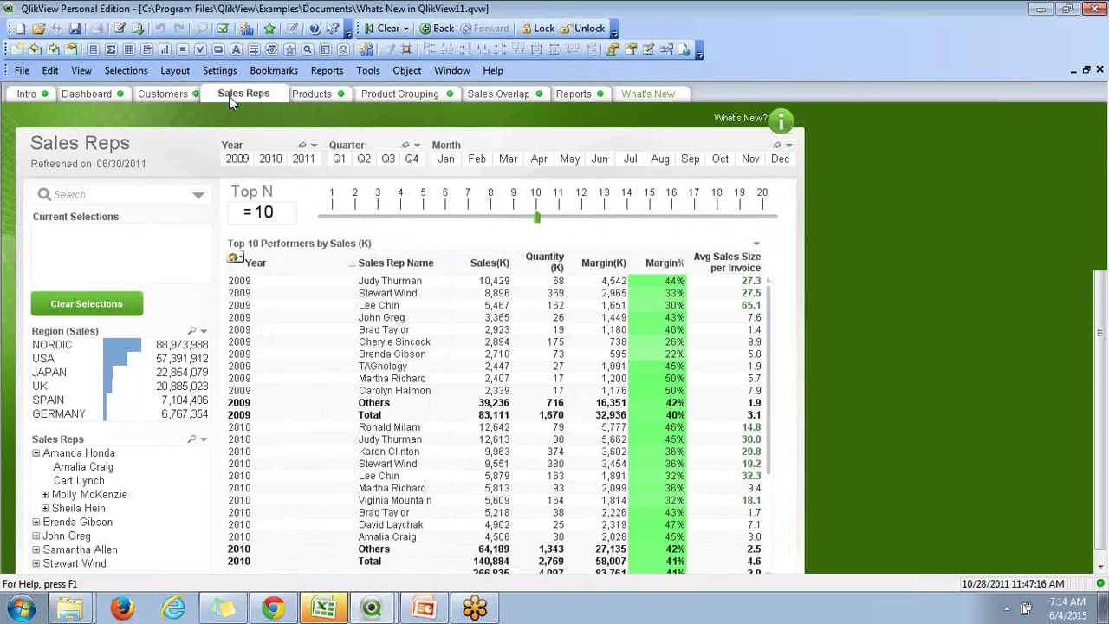
{"action": "left_click", "coordinate": [309, 92]}
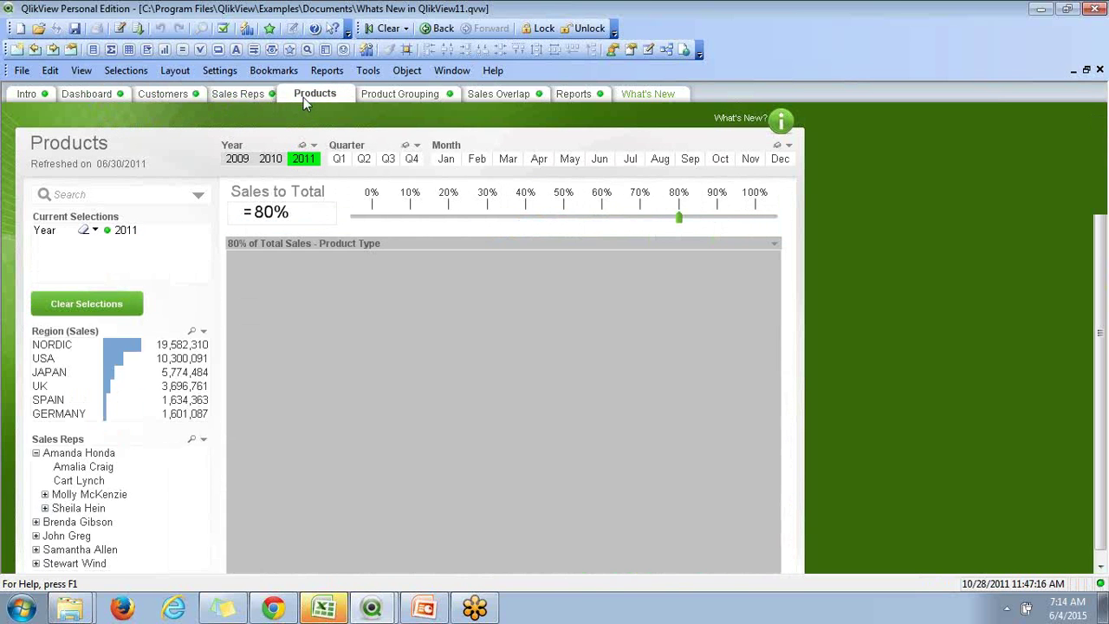
{"action": "left_click", "coordinate": [88, 98]}
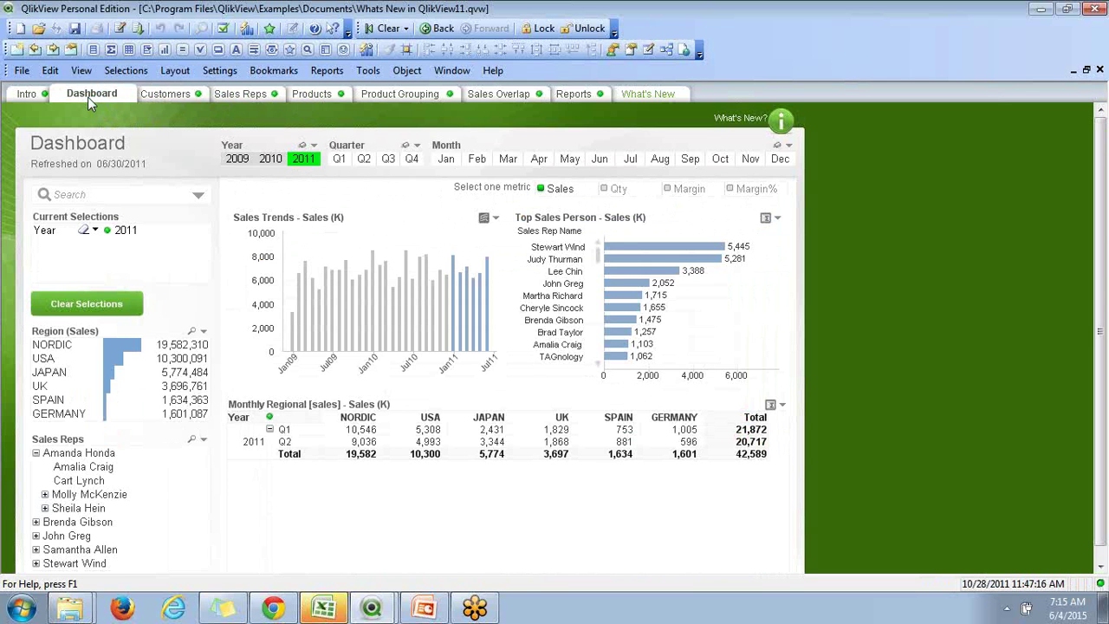
Switch to the QlikView-ProductDemo presentation in PowerPoint and view the Salient Features and Components slides.
{"action": "left_click", "coordinate": [424, 608]}
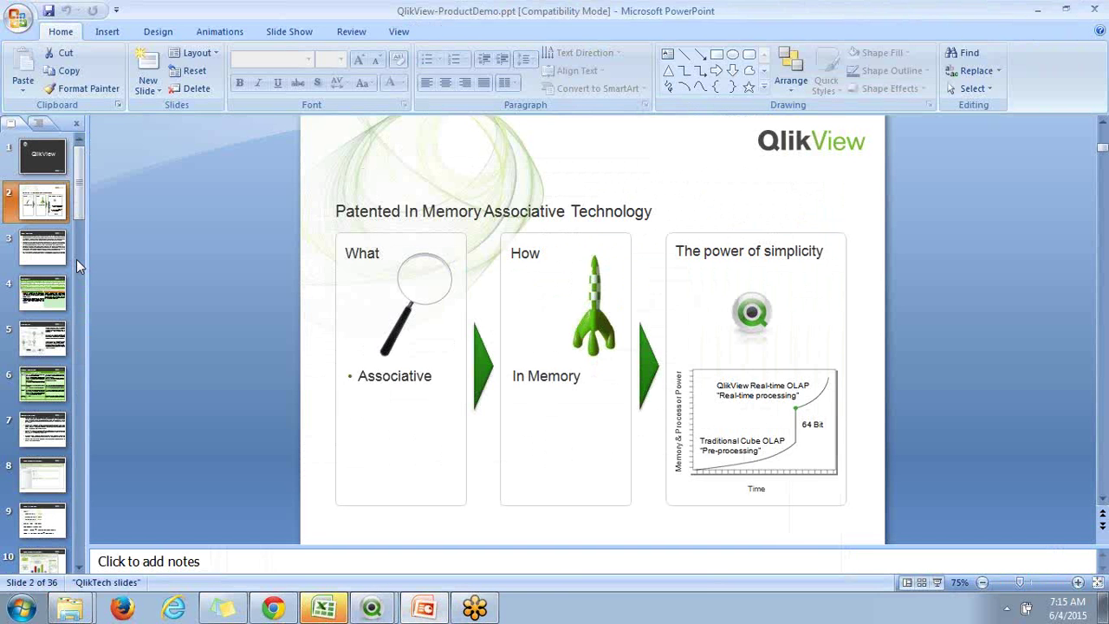
{"action": "left_click", "coordinate": [59, 296]}
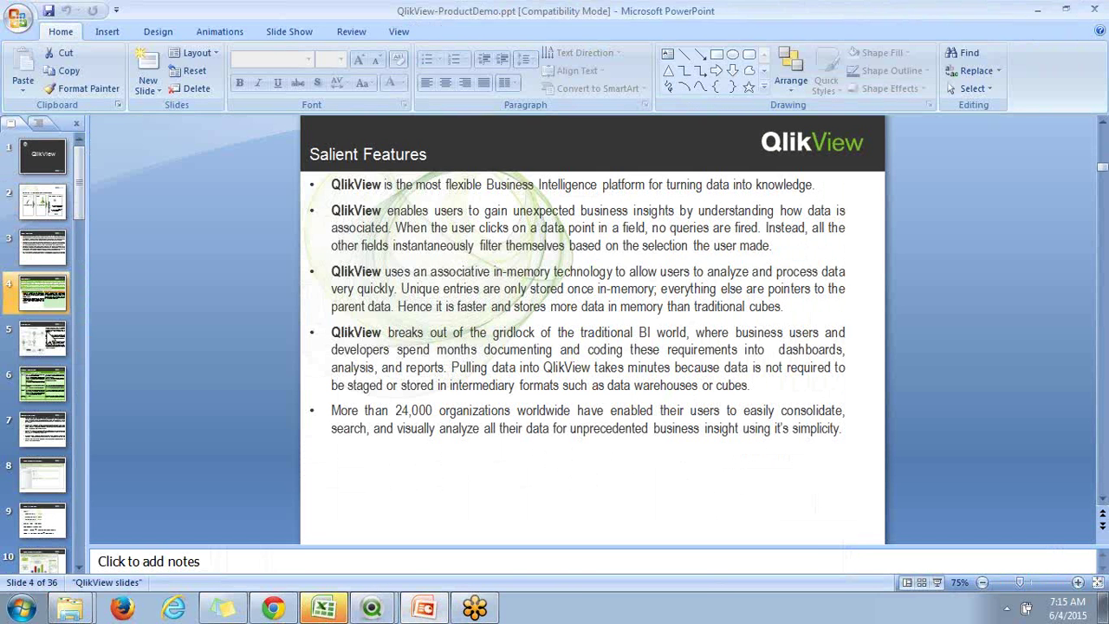
{"action": "left_click", "coordinate": [51, 337]}
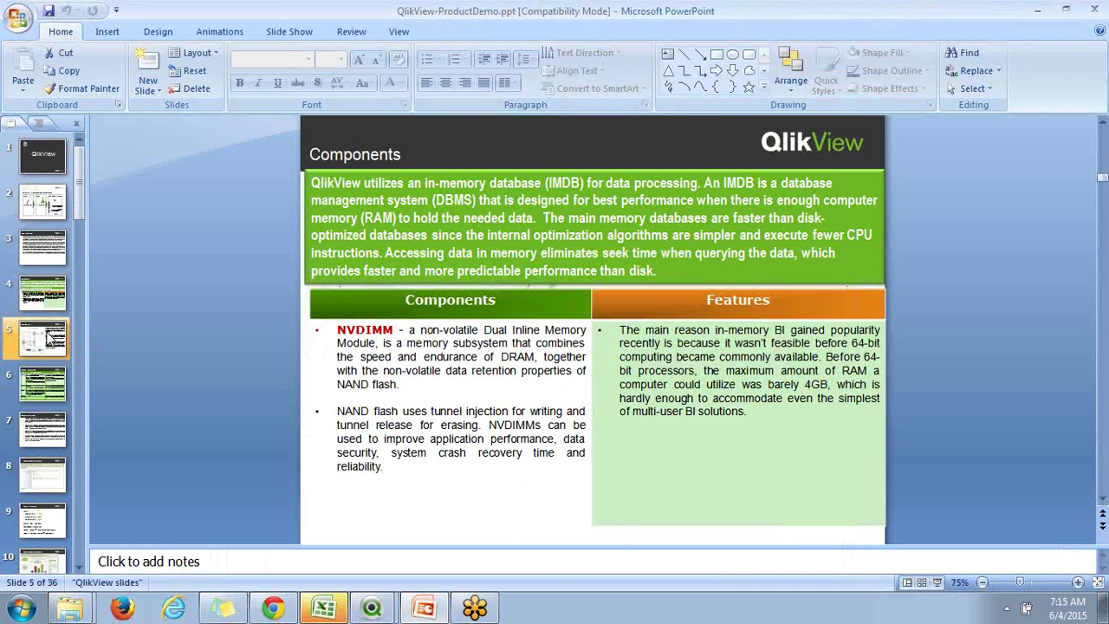
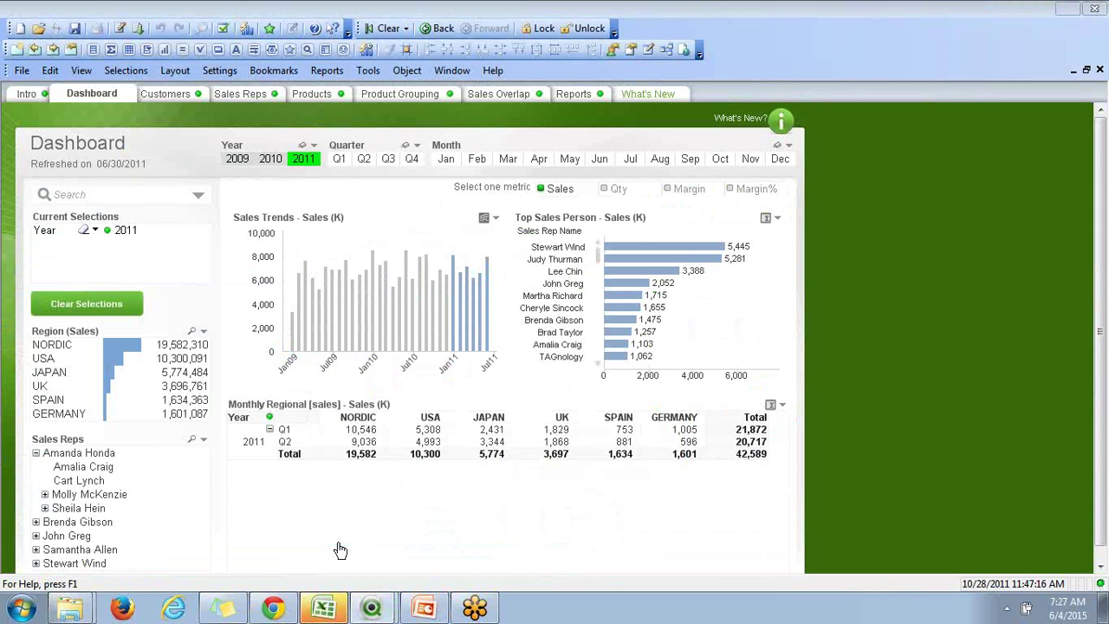
Rearrange the LanguageList, CustomerL... and LinkTable tables in the data model's table viewer to separate them, and close the viewer.
{"action": "key", "text": "ctrl+t"}
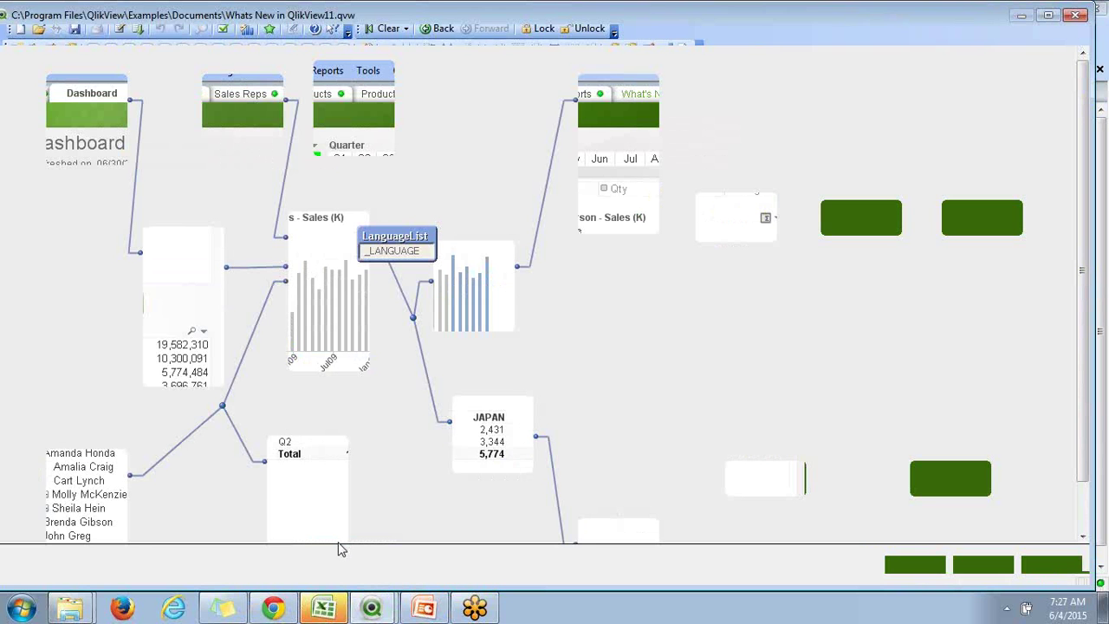
{"action": "left_click", "coordinate": [419, 242]}
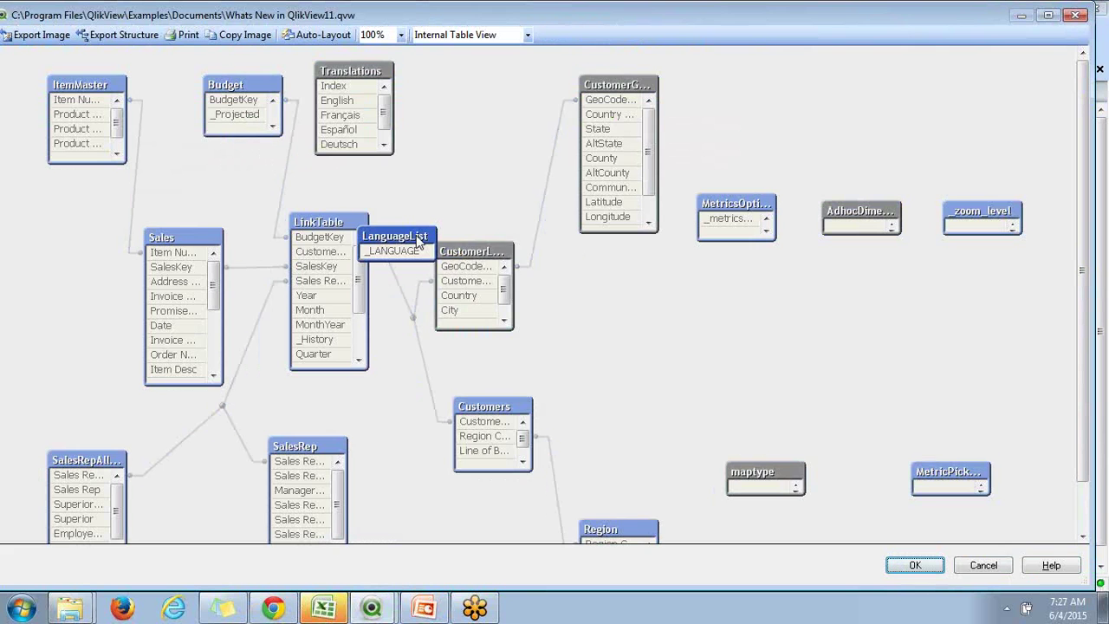
{"action": "left_click_drag", "start_coordinate": [419, 242], "coordinate": [506, 106]}
{"action": "left_click_drag", "start_coordinate": [490, 252], "coordinate": [613, 277]}
{"action": "left_click_drag", "start_coordinate": [329, 226], "coordinate": [385, 239]}
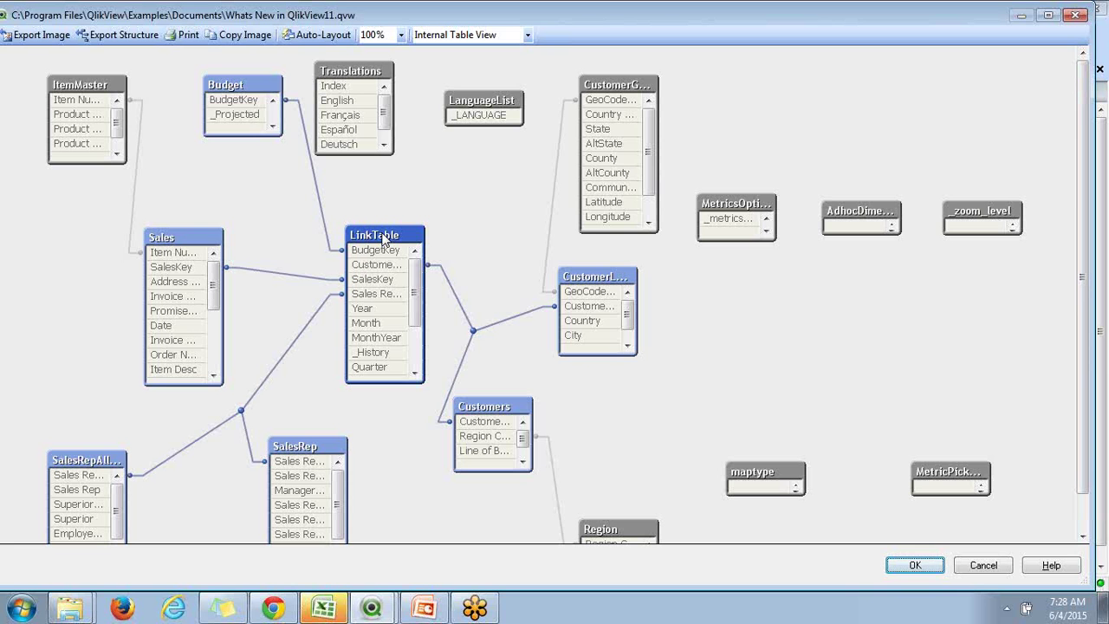
{"action": "left_click_drag", "start_coordinate": [384, 241], "coordinate": [364, 224]}
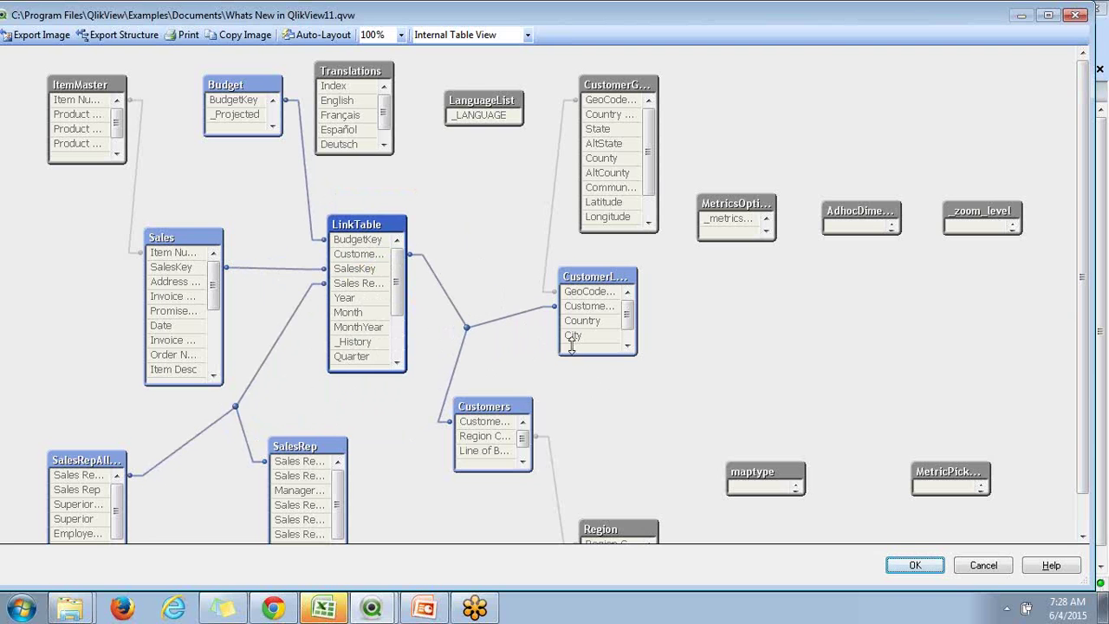
{"action": "left_click", "coordinate": [1075, 18]}
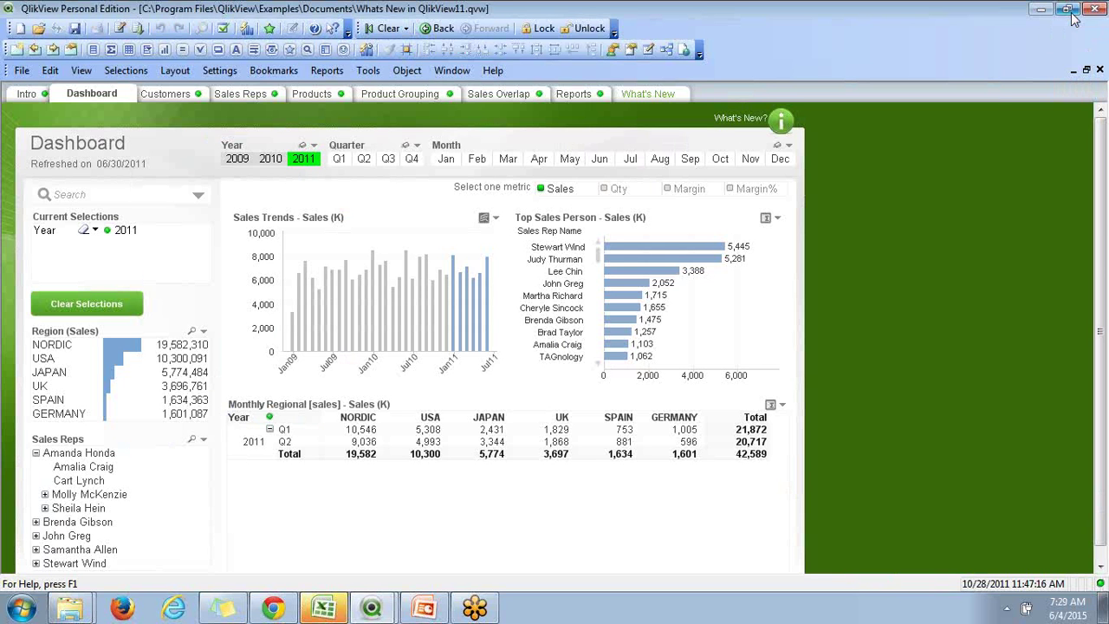
View the available chart types for a new chart object on the Dashboard sheet, and cancel the chart creation.
{"action": "right_click", "coordinate": [845, 189]}
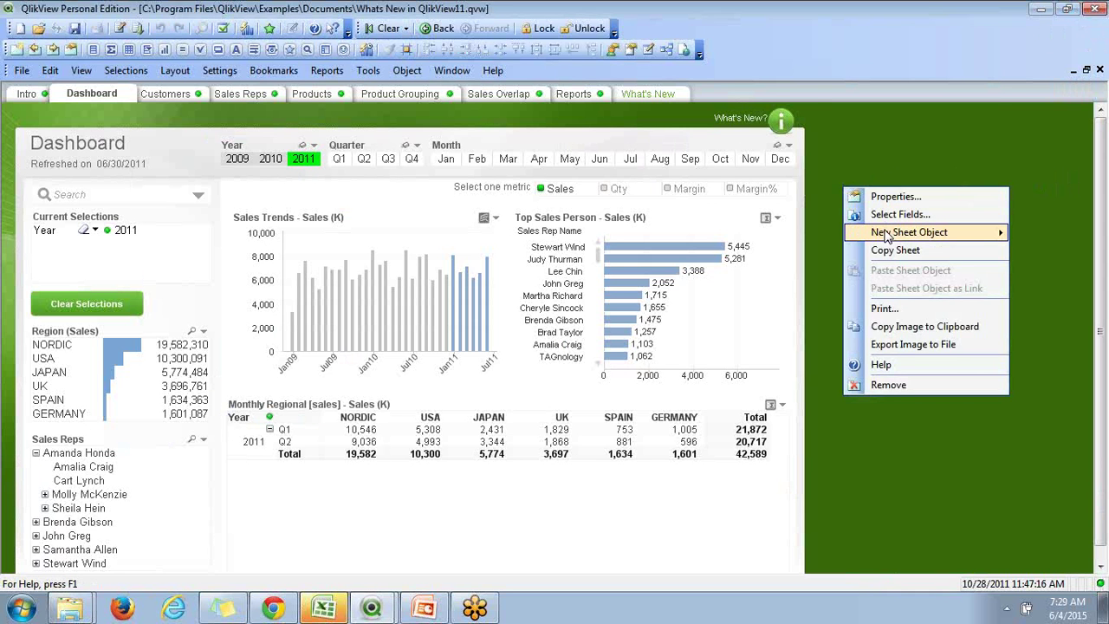
{"action": "mouse_move", "coordinate": [886, 237]}
{"action": "left_click", "coordinate": [727, 305]}
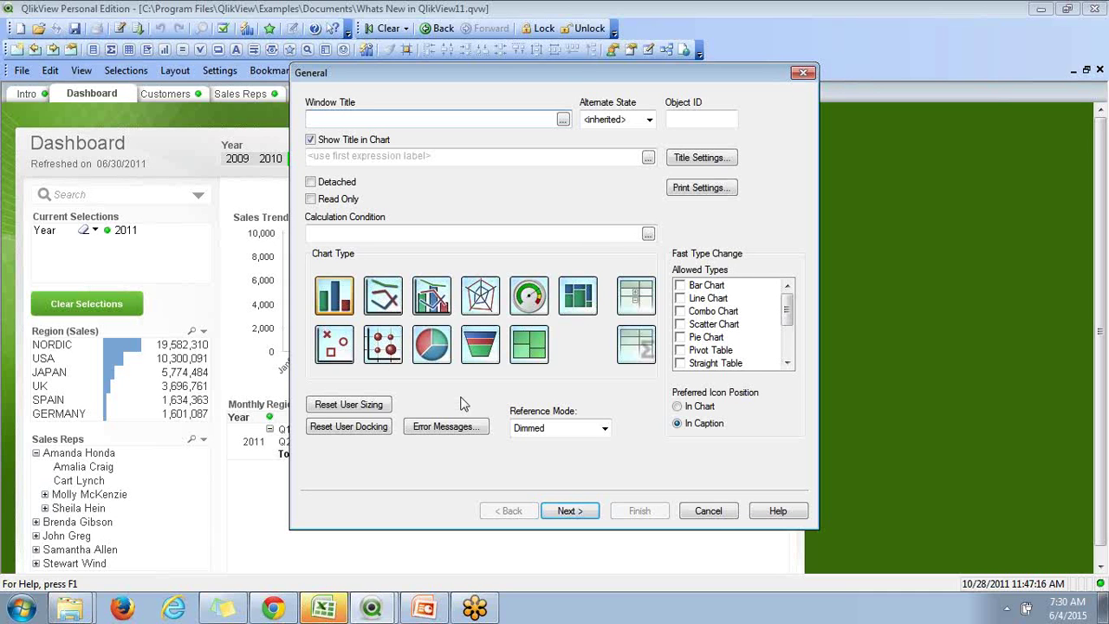
{"action": "left_click", "coordinate": [708, 514]}
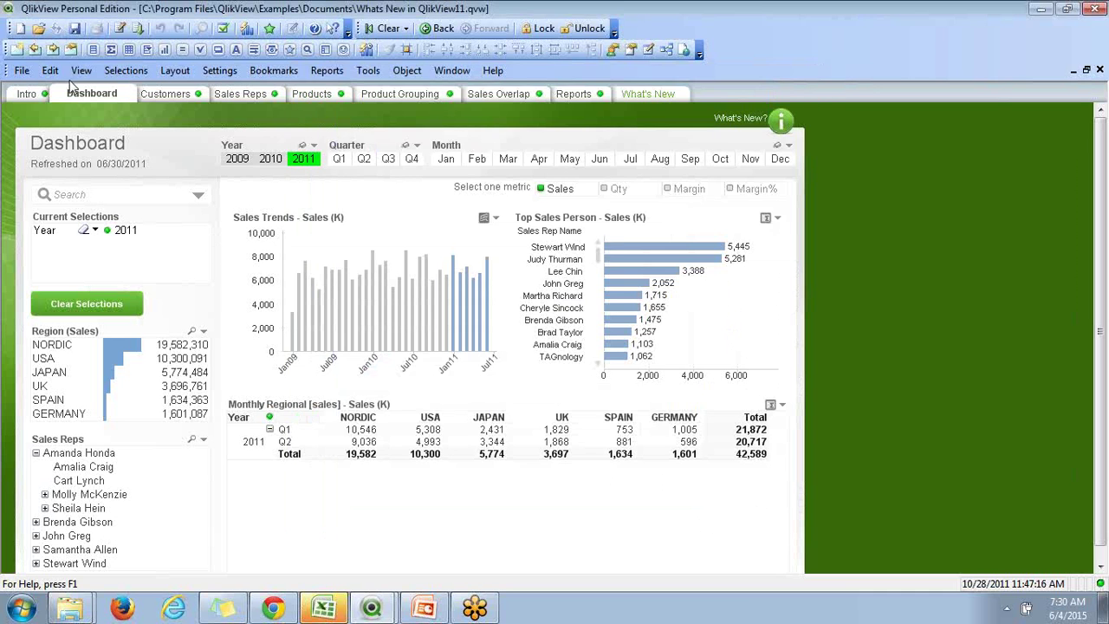
Open the recent document Executive Dashboard.qvw.
{"action": "left_click", "coordinate": [22, 71]}
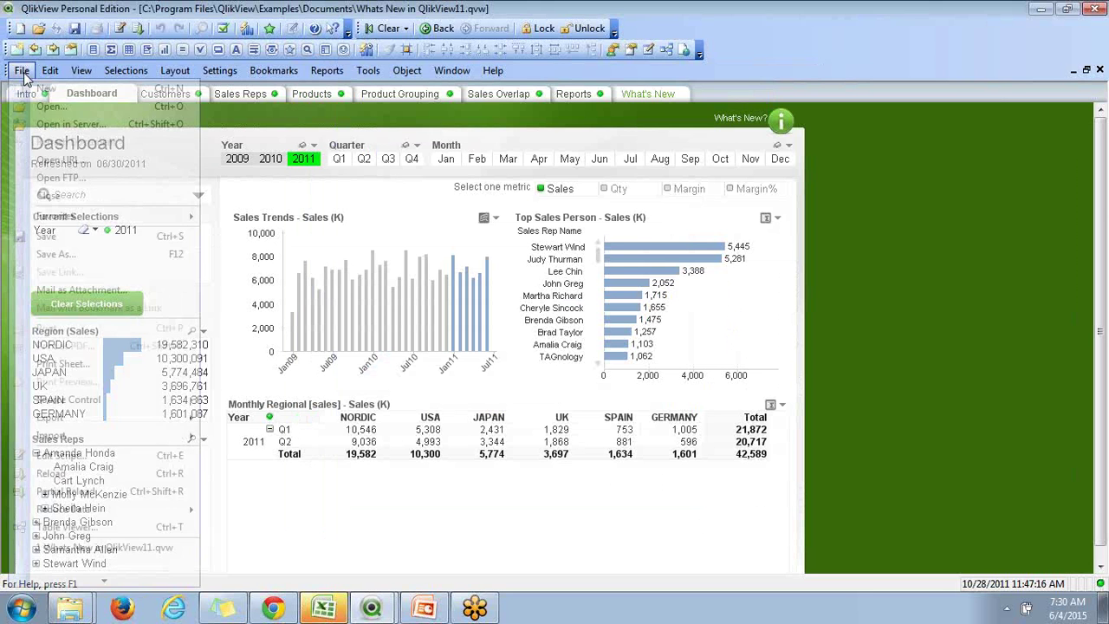
{"action": "mouse_move", "coordinate": [103, 584]}
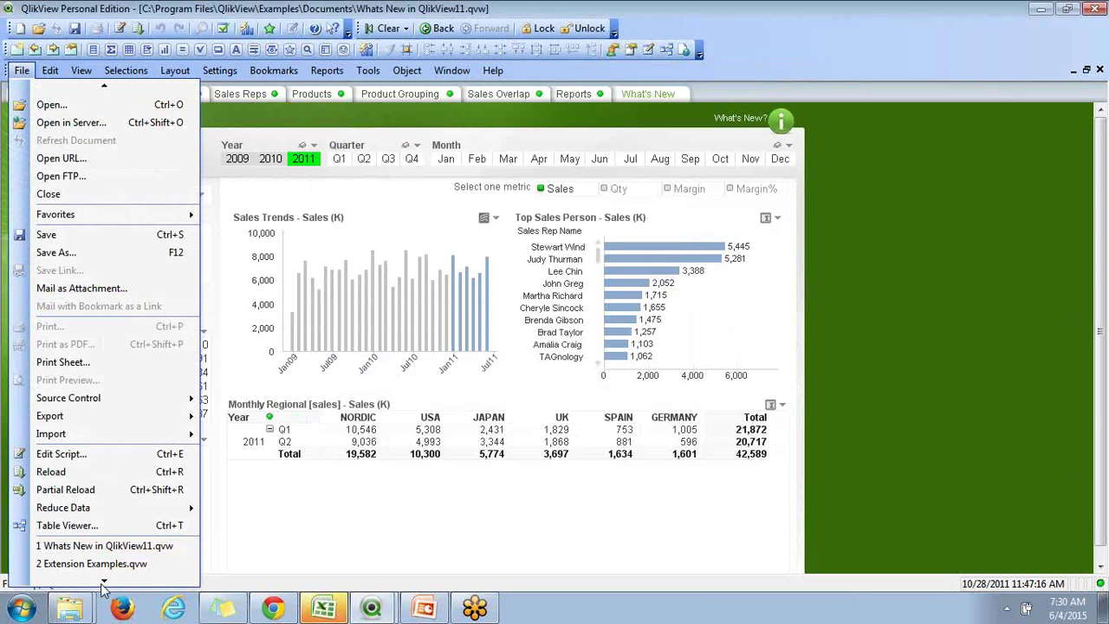
{"action": "left_click", "coordinate": [119, 532]}
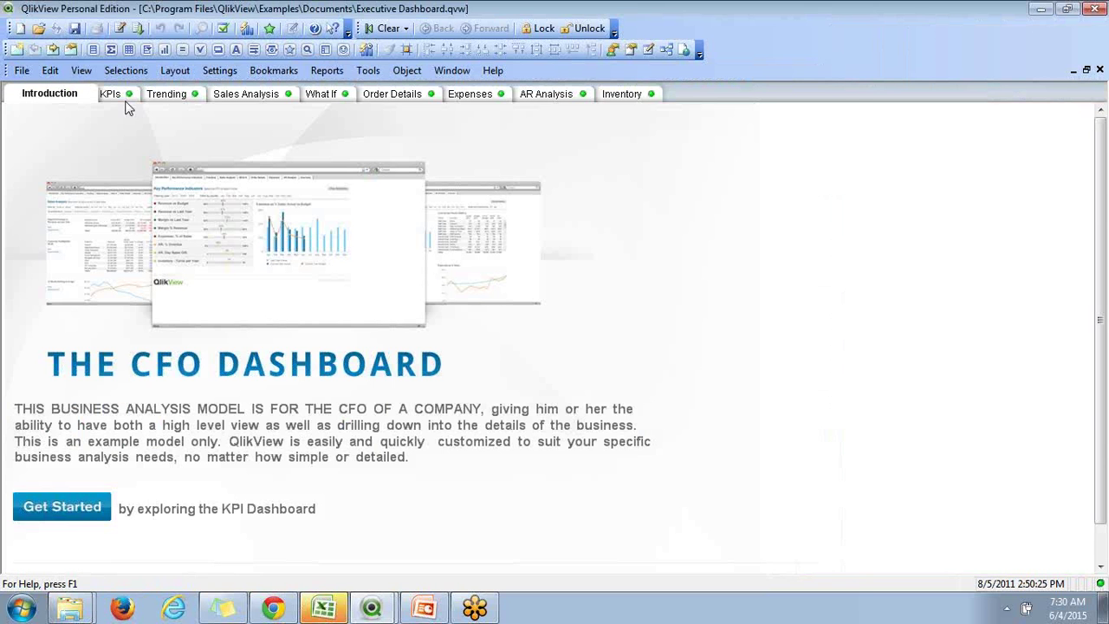
Look through the KPIs, Trending and Sales Analysis sheets of the Executive Dashboard.
{"action": "left_click", "coordinate": [110, 94]}
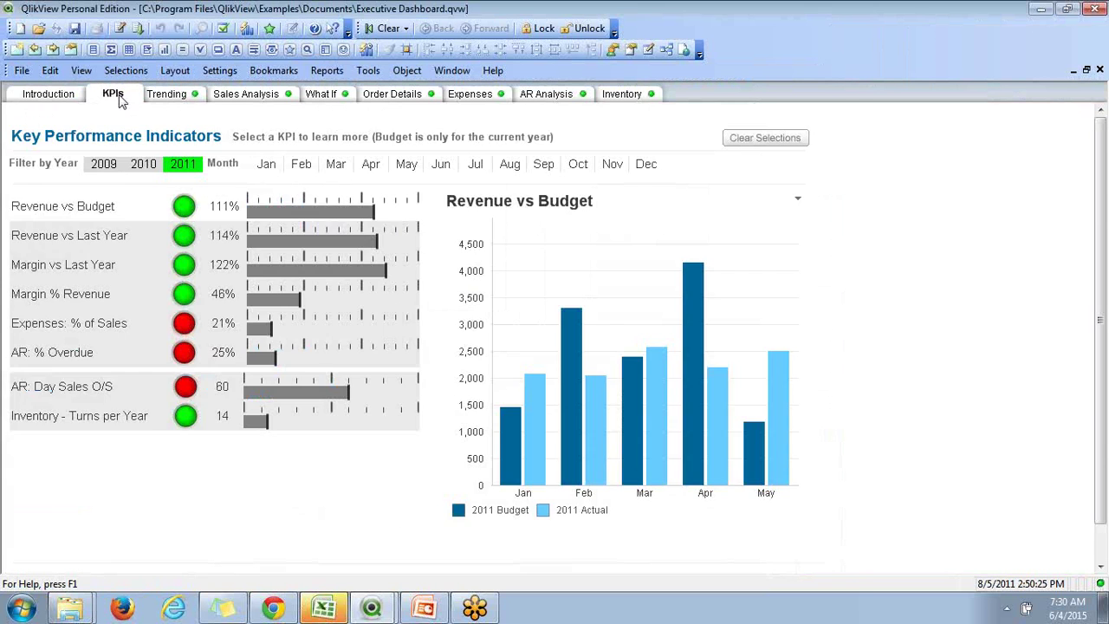
{"action": "left_click", "coordinate": [168, 93]}
{"action": "left_click", "coordinate": [223, 95]}
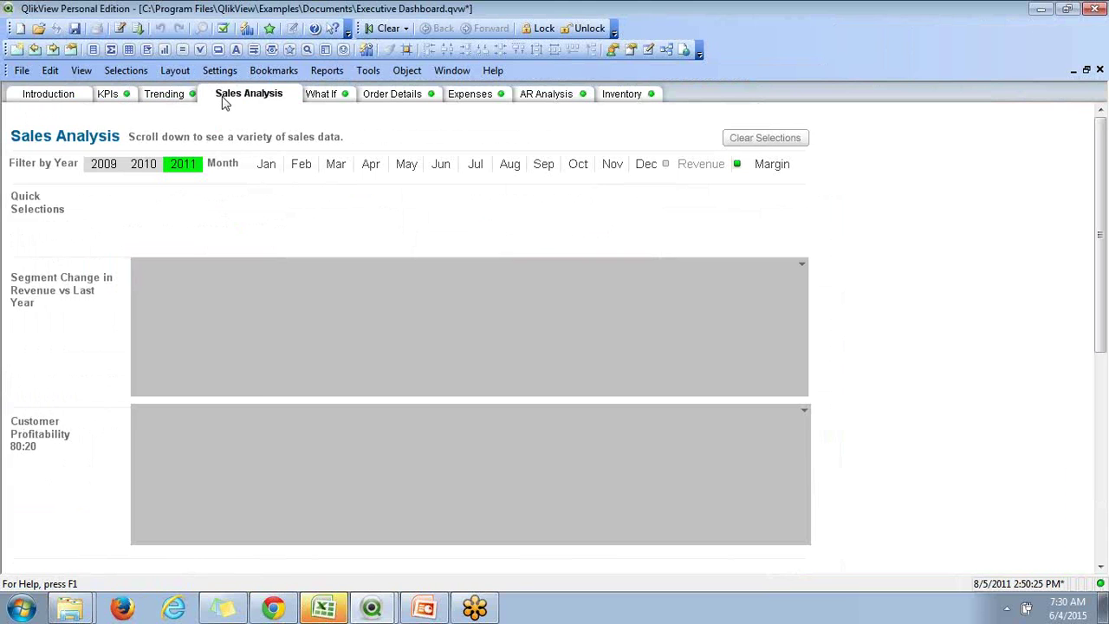
Open the recent document Expense Management.qvw.
{"action": "left_click", "coordinate": [22, 70]}
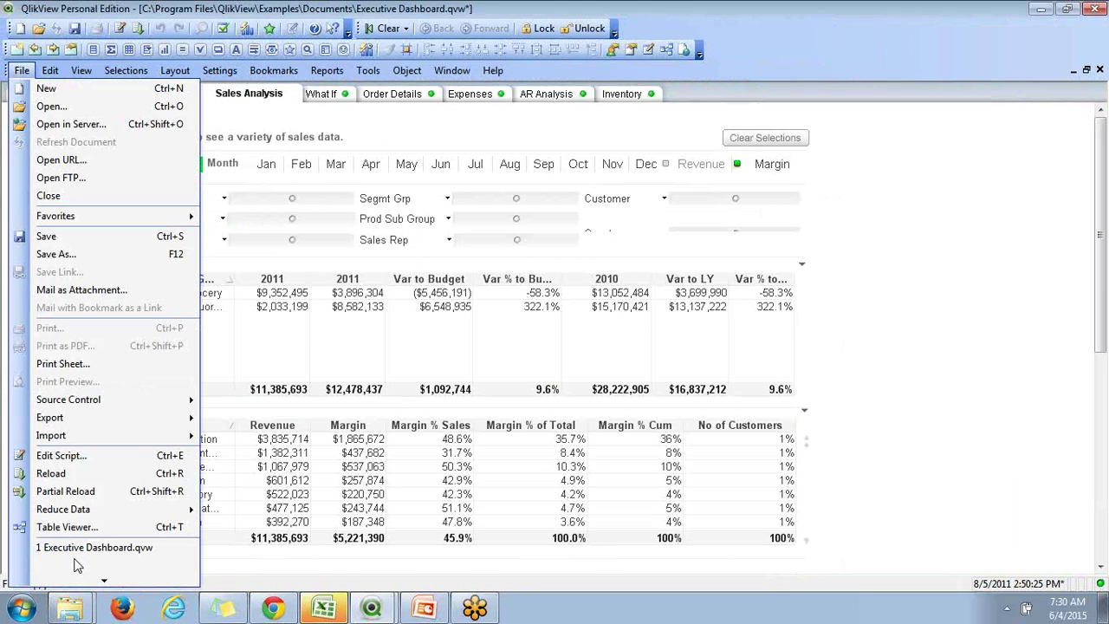
{"action": "mouse_move", "coordinate": [94, 579]}
{"action": "left_click", "coordinate": [94, 504]}
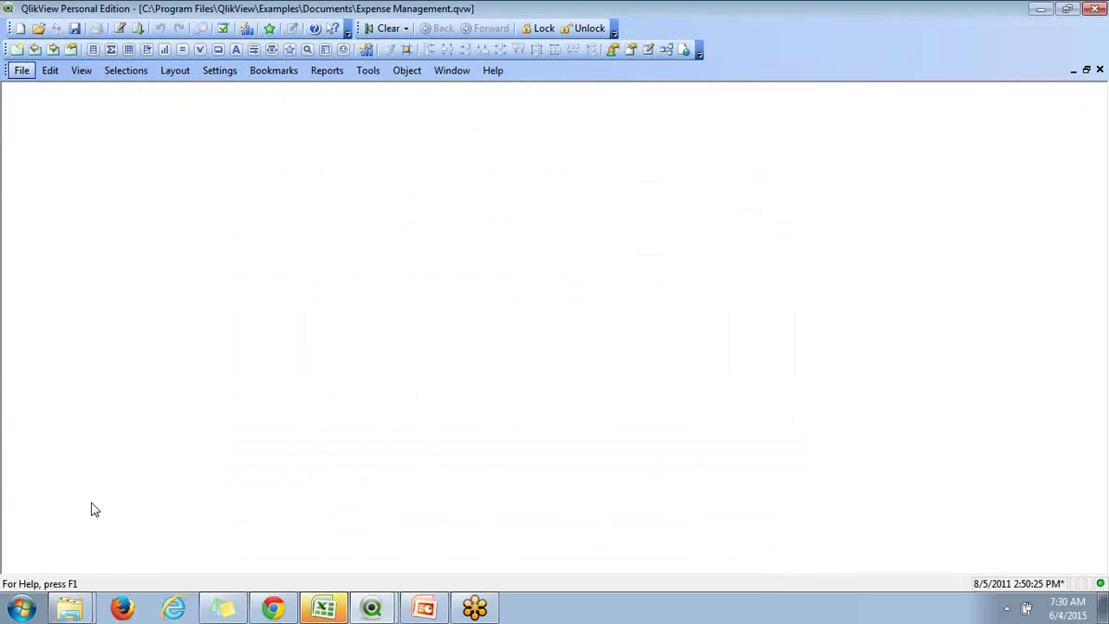
Open Data Visualization.qvw from the QlikView Examples Documents folder.
{"action": "left_click", "coordinate": [21, 70]}
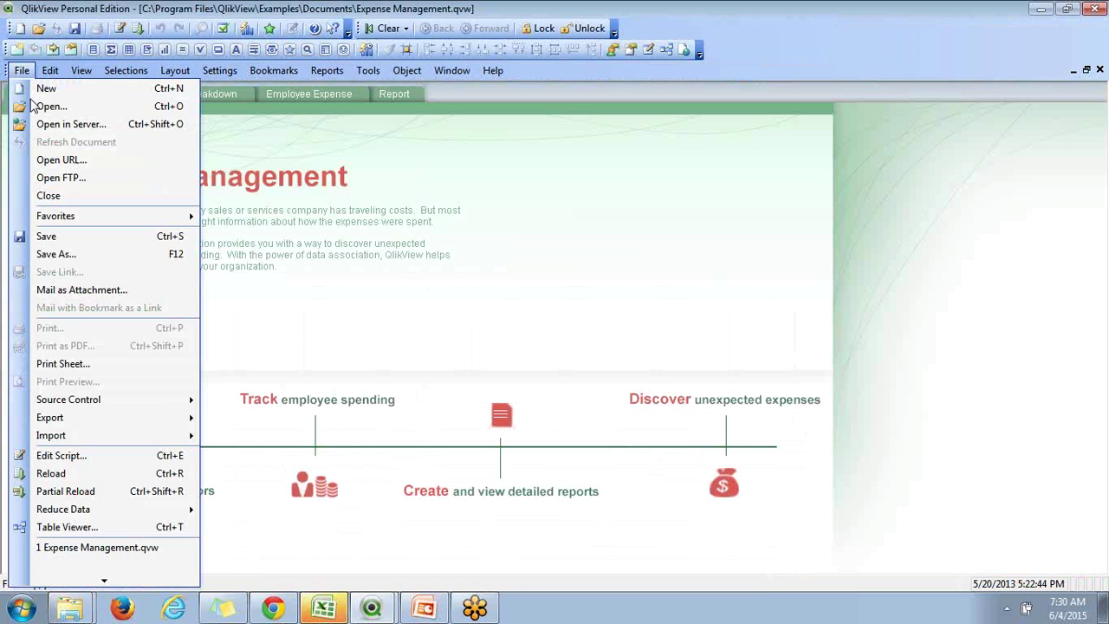
{"action": "left_click", "coordinate": [43, 106]}
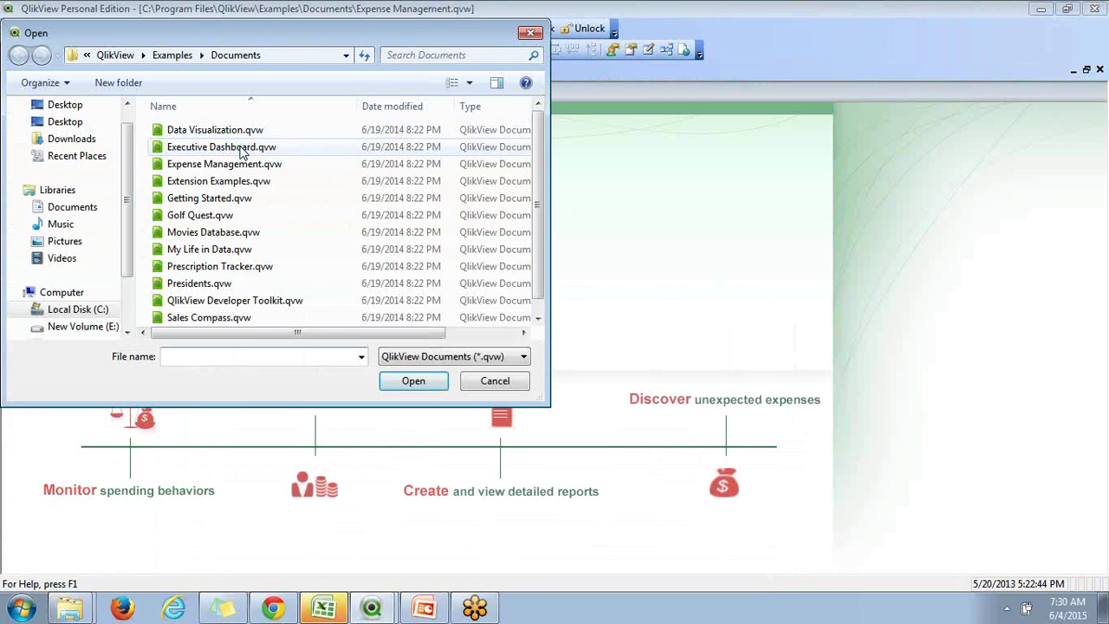
{"action": "left_click", "coordinate": [217, 130]}
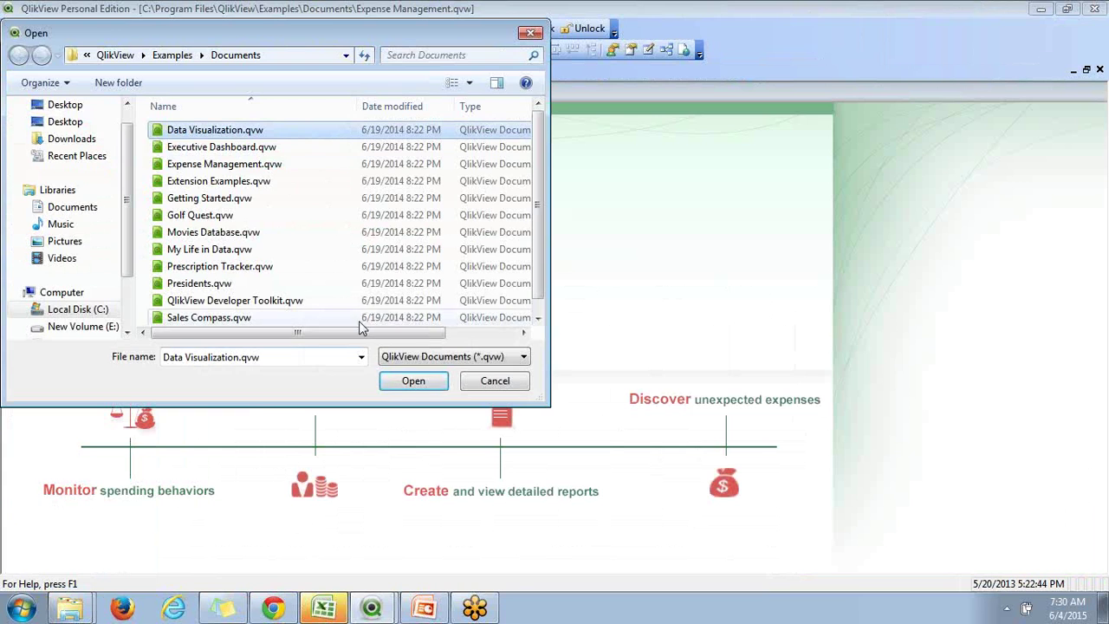
{"action": "left_click", "coordinate": [383, 383]}
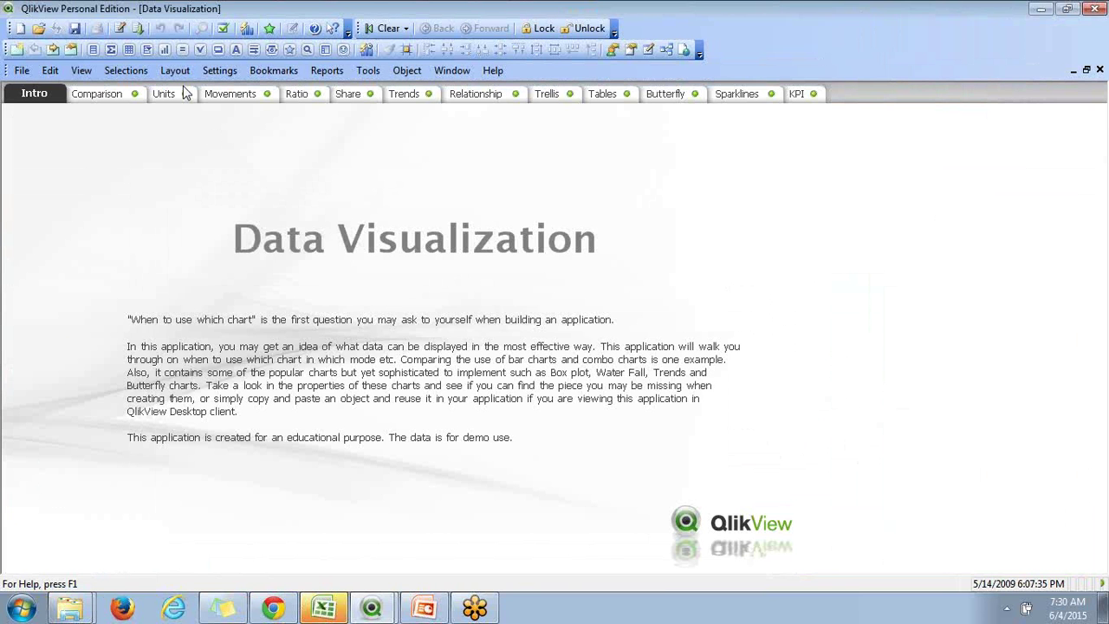
Look through the Comparison, Units, Movements, Ratio and Share sheets of the Data Visualization document.
{"action": "left_click", "coordinate": [99, 94]}
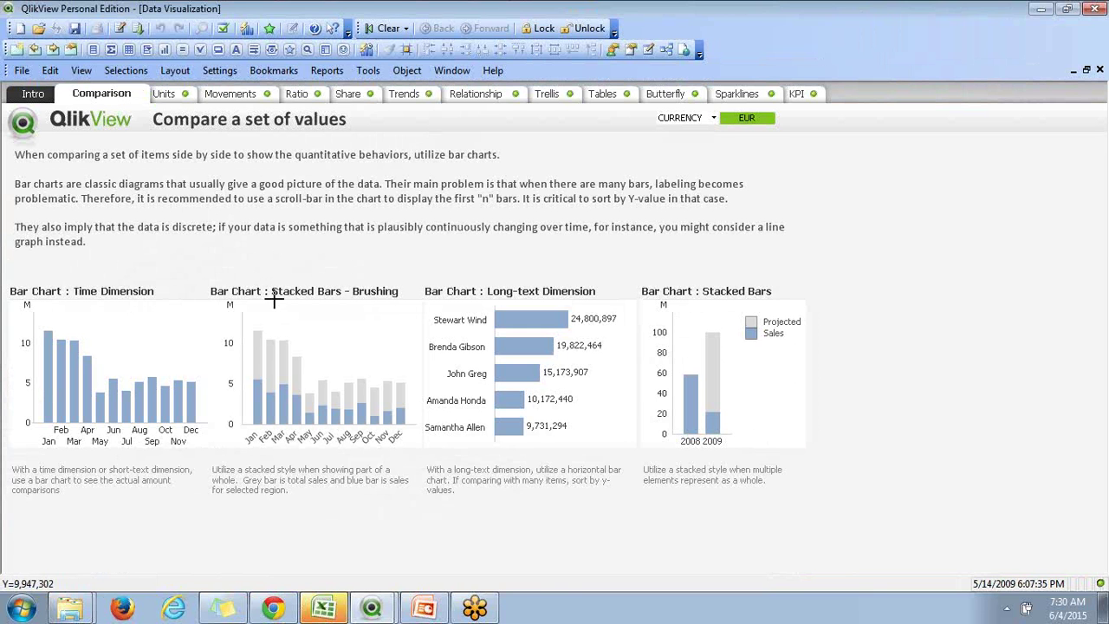
{"action": "left_click", "coordinate": [164, 95]}
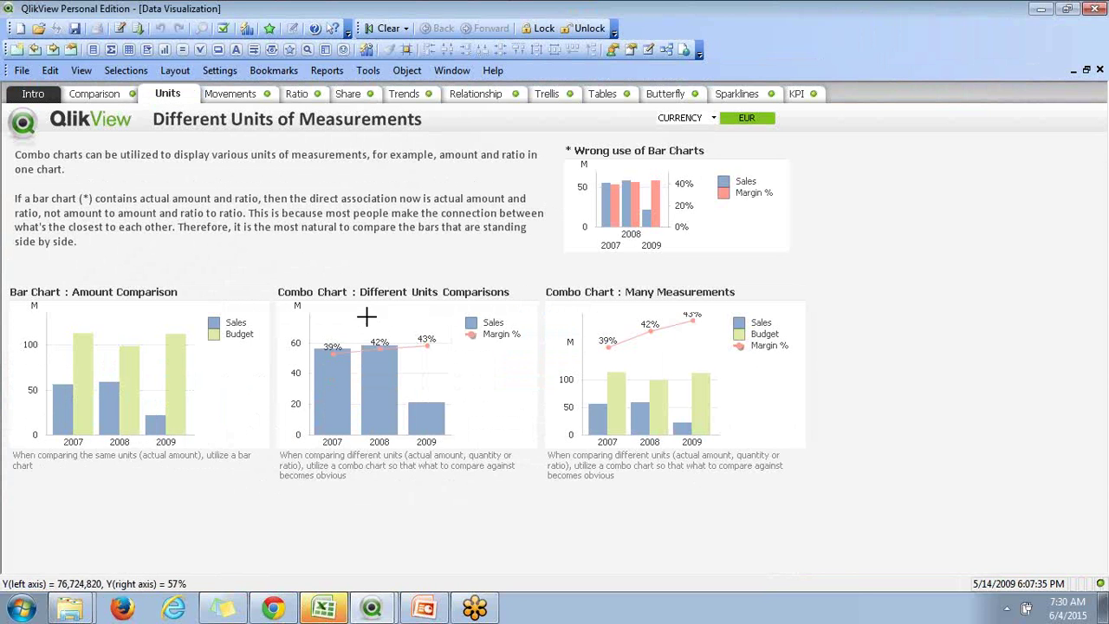
{"action": "left_click", "coordinate": [250, 100]}
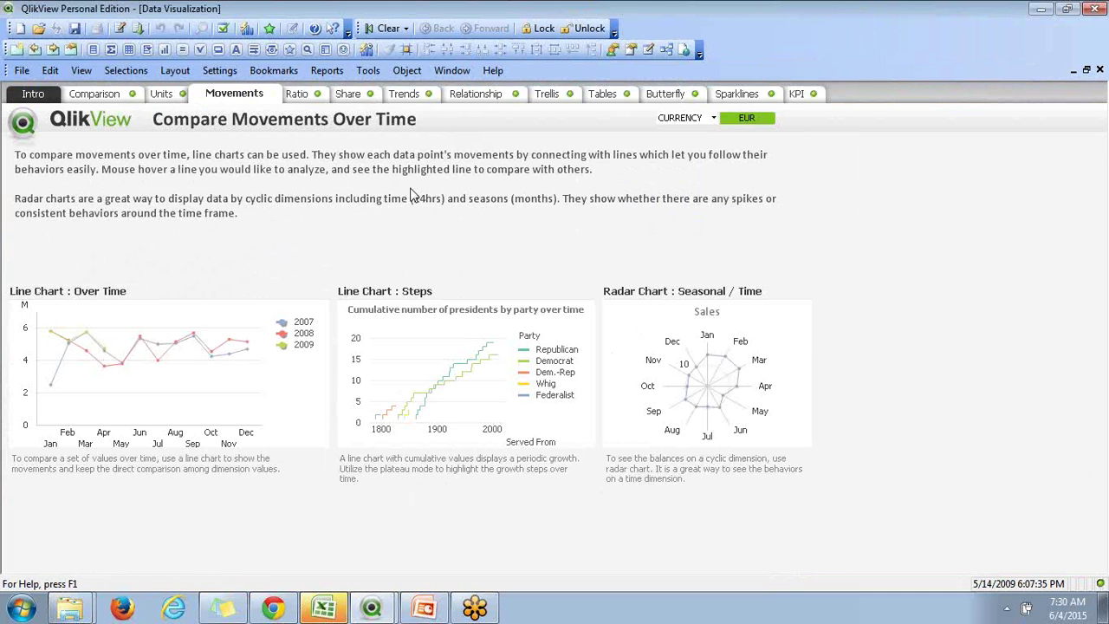
{"action": "left_click", "coordinate": [299, 95]}
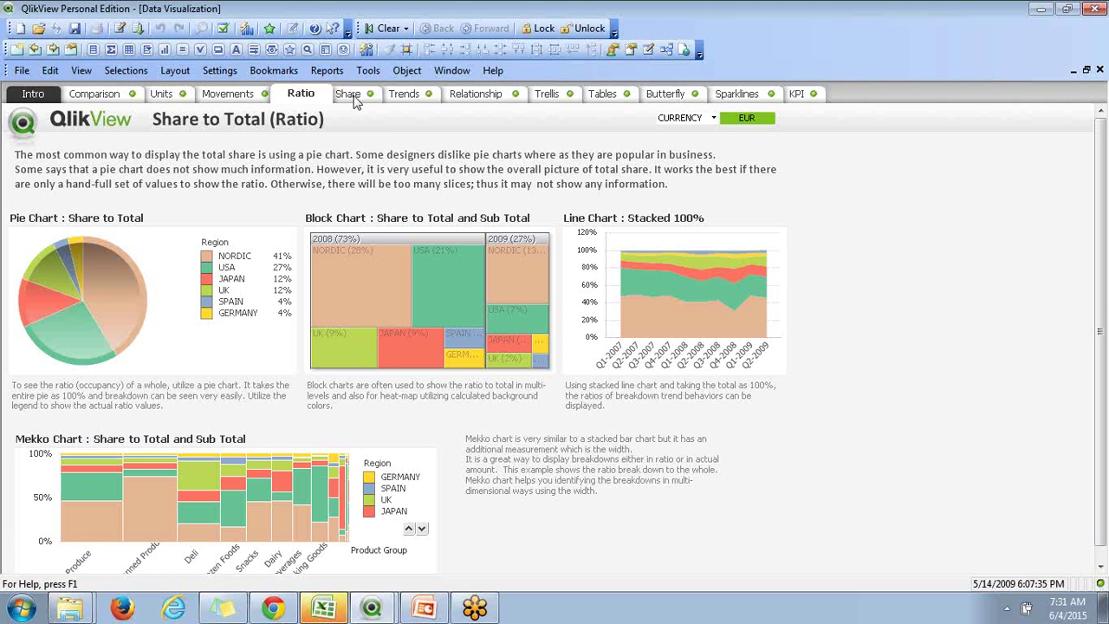
{"action": "left_click", "coordinate": [351, 96]}
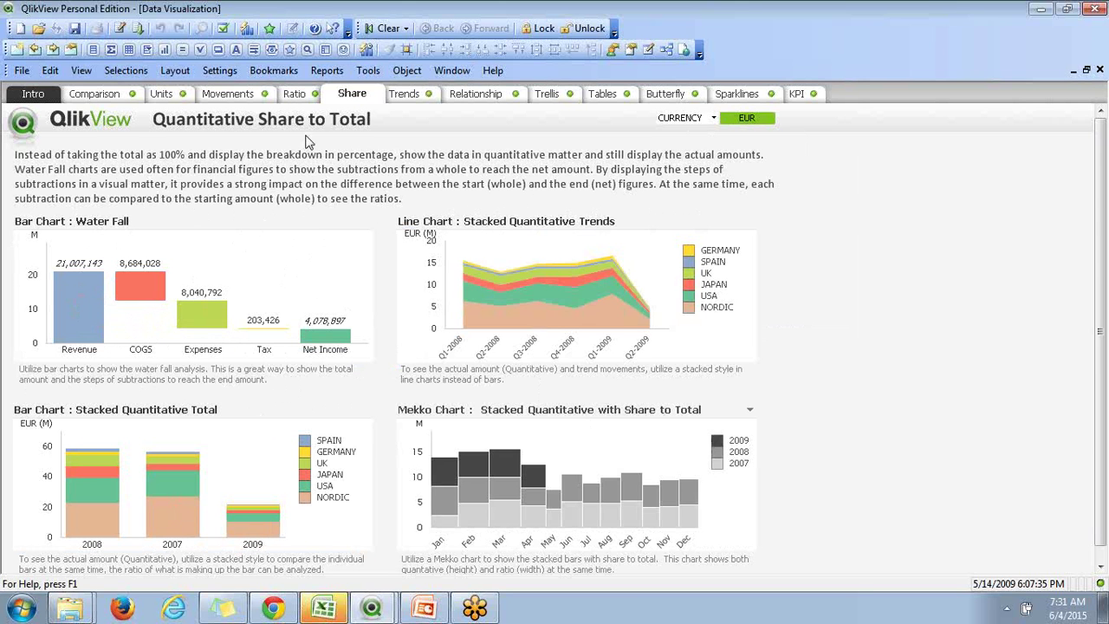
On the Trends sheet, narrow the Weekly Exchange Rate EUR chart step by step to a single date in January 2005.
{"action": "left_click", "coordinate": [401, 96]}
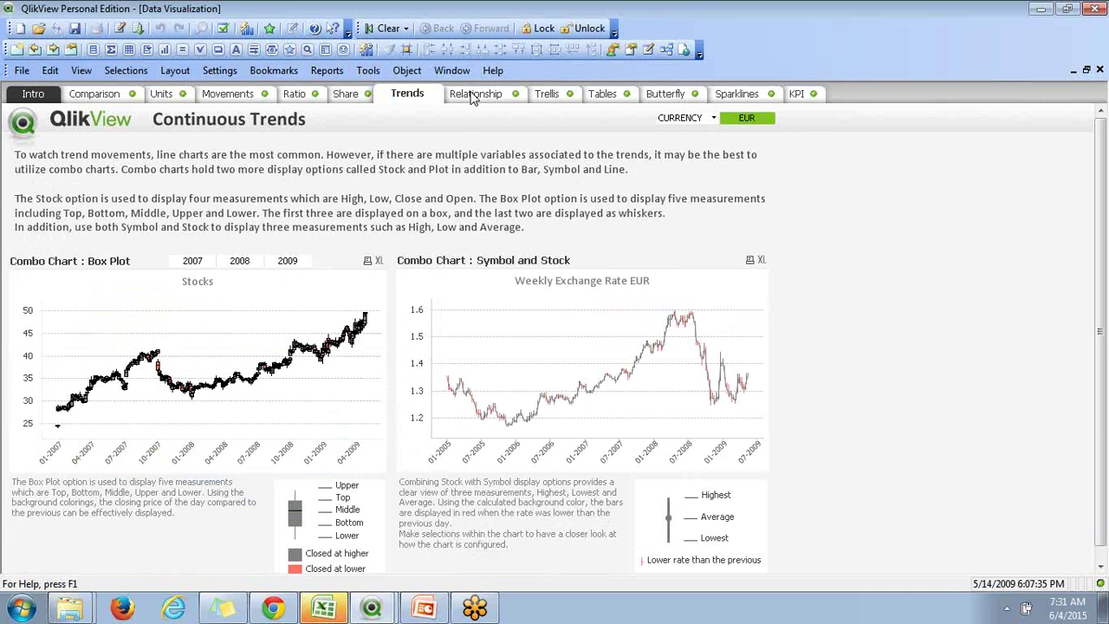
{"action": "left_click_drag", "start_coordinate": [432, 350], "coordinate": [521, 427]}
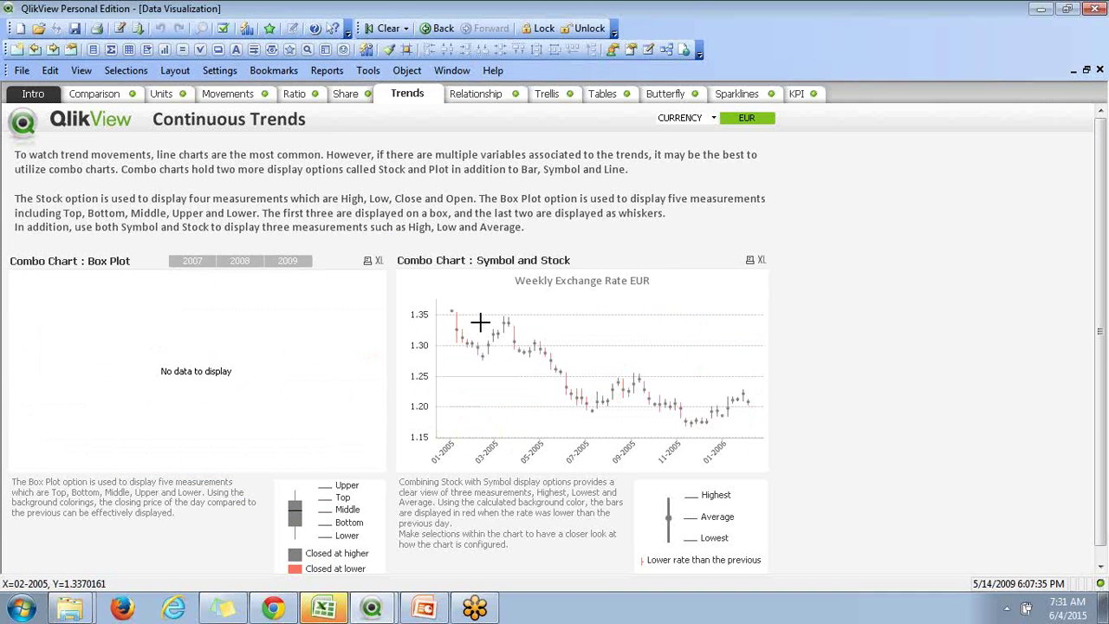
{"action": "left_click_drag", "start_coordinate": [446, 299], "coordinate": [513, 374]}
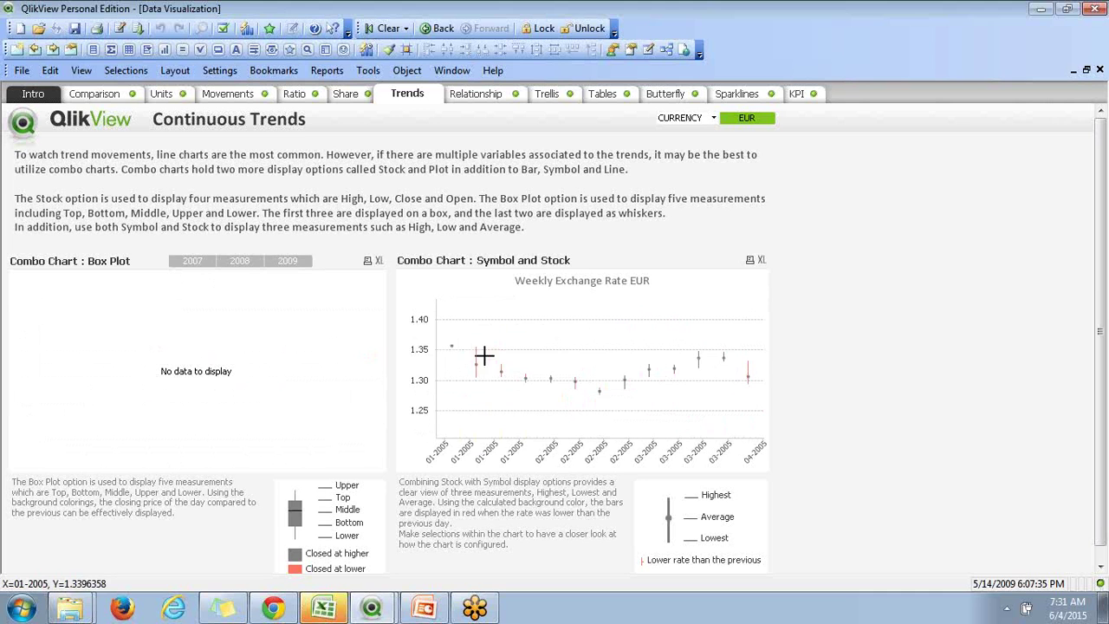
{"action": "left_click_drag", "start_coordinate": [453, 335], "coordinate": [550, 409]}
{"action": "left_click_drag", "start_coordinate": [459, 330], "coordinate": [496, 382]}
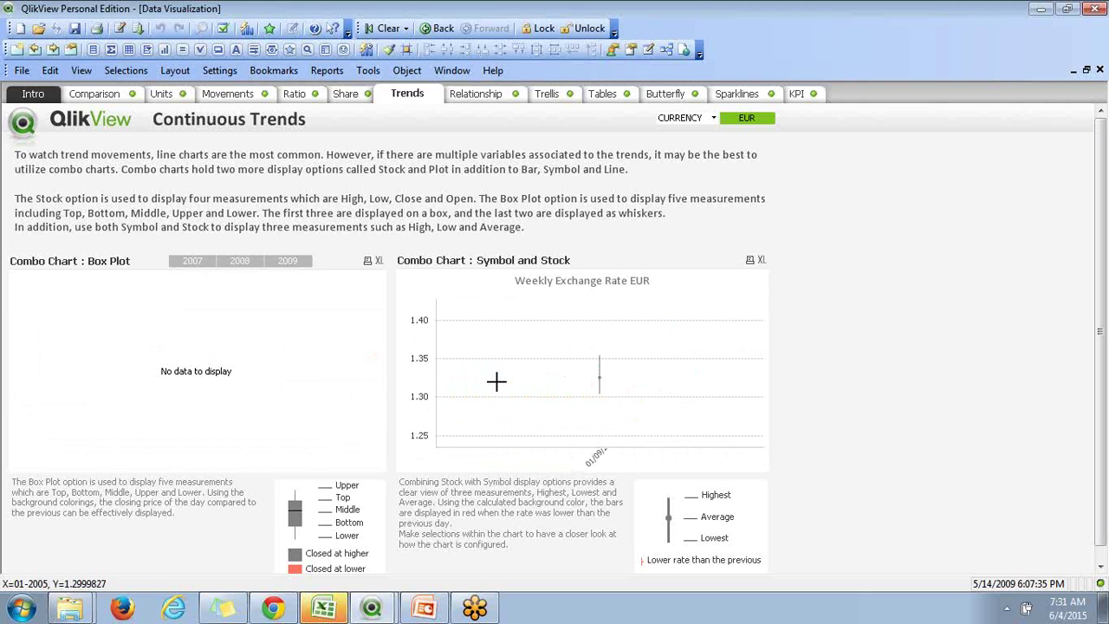
Clear all selections while on the Relationship sheet, and view its scatter and grid charts and the Trellis sheet.
{"action": "left_click", "coordinate": [469, 97]}
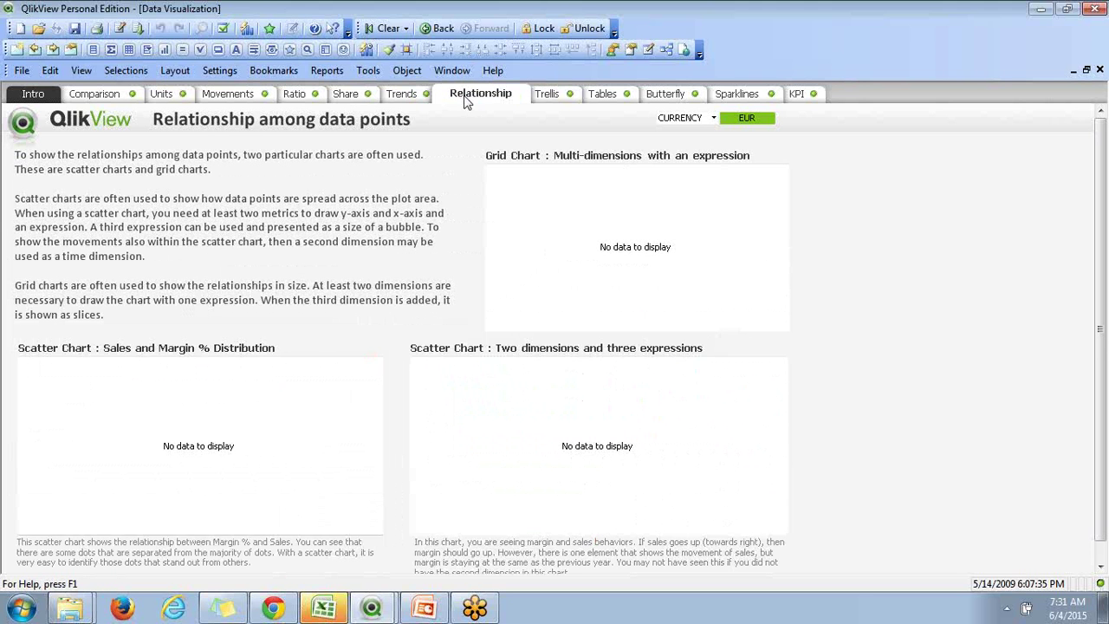
{"action": "left_click", "coordinate": [388, 29]}
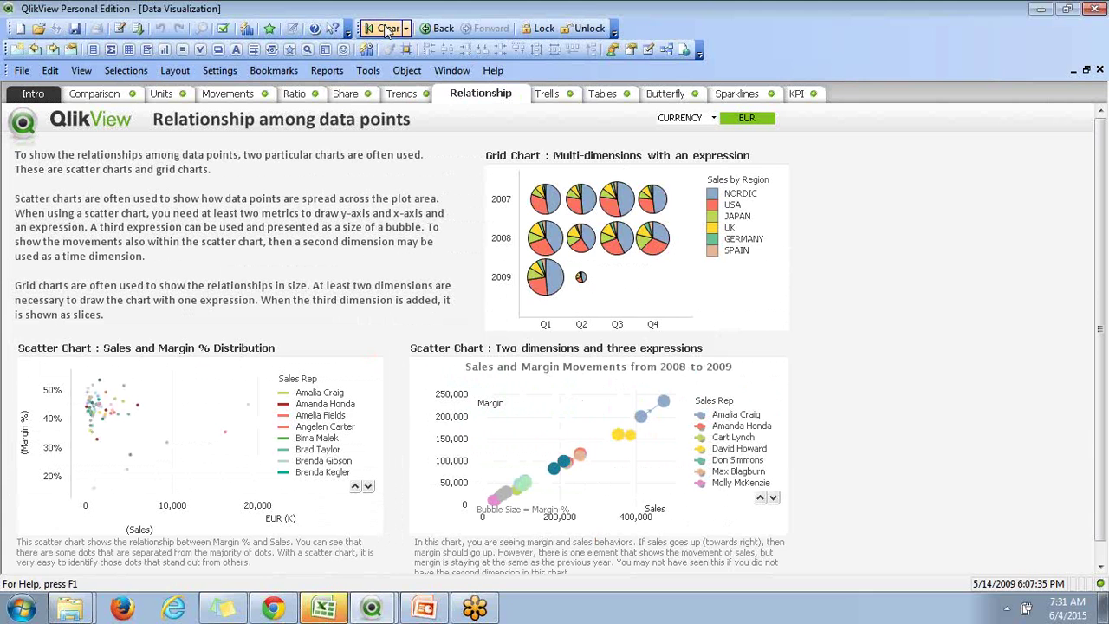
{"action": "left_click", "coordinate": [547, 97]}
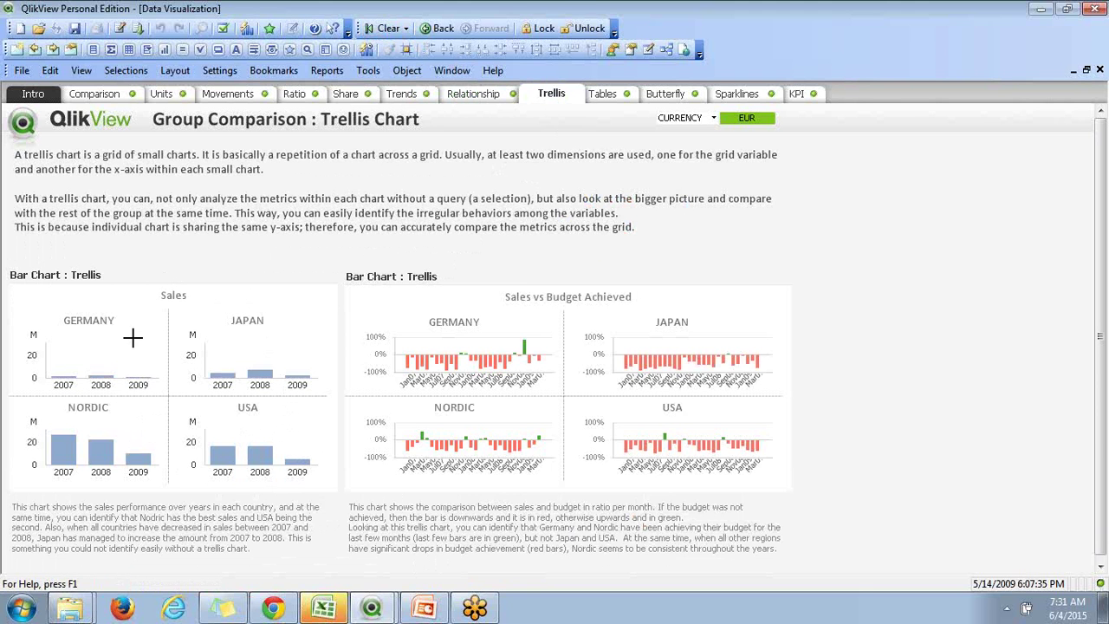
Examine the table types on the Tables sheet, the butterfly chart on the Butterfly sheet and the mini charts on the Sparklines sheet.
{"action": "left_click", "coordinate": [604, 96]}
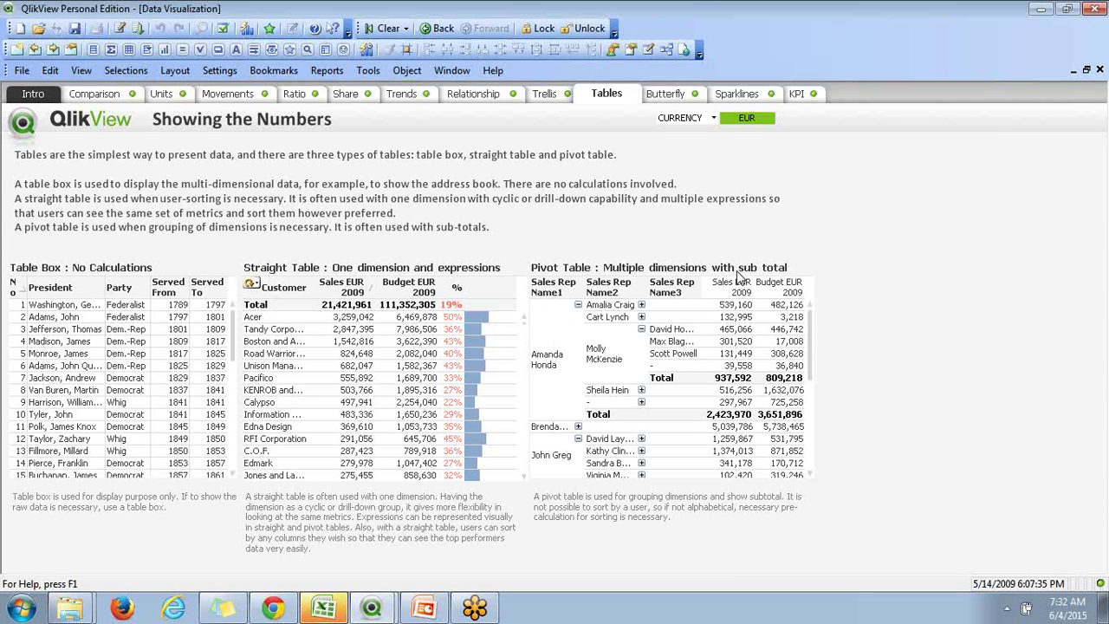
{"action": "left_click", "coordinate": [560, 327]}
{"action": "left_click_drag", "start_coordinate": [560, 328], "coordinate": [669, 102]}
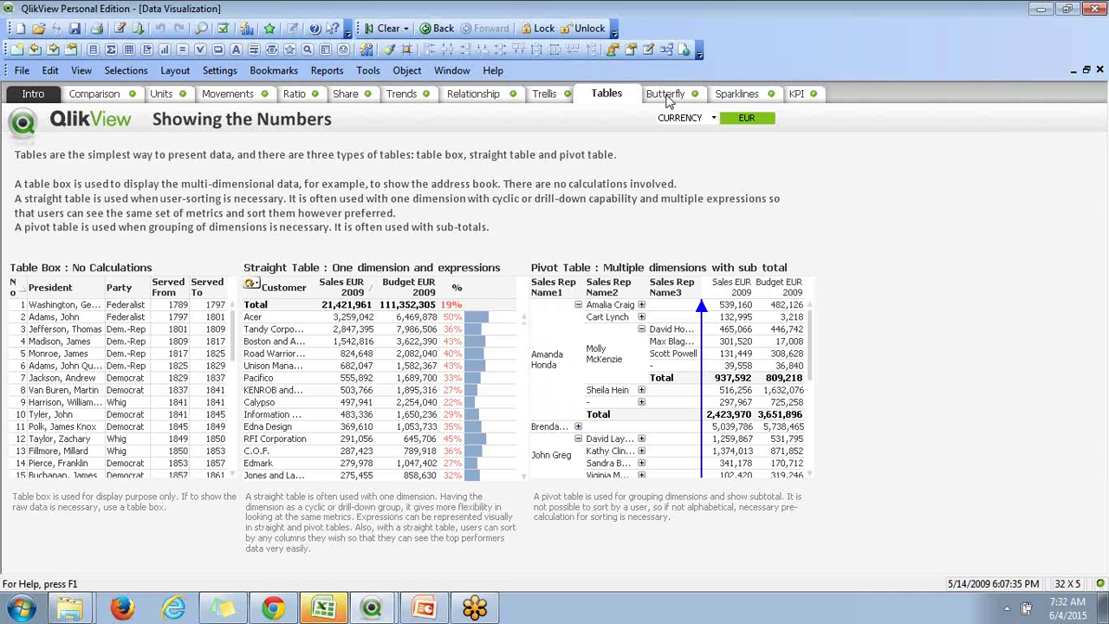
{"action": "left_click", "coordinate": [668, 97]}
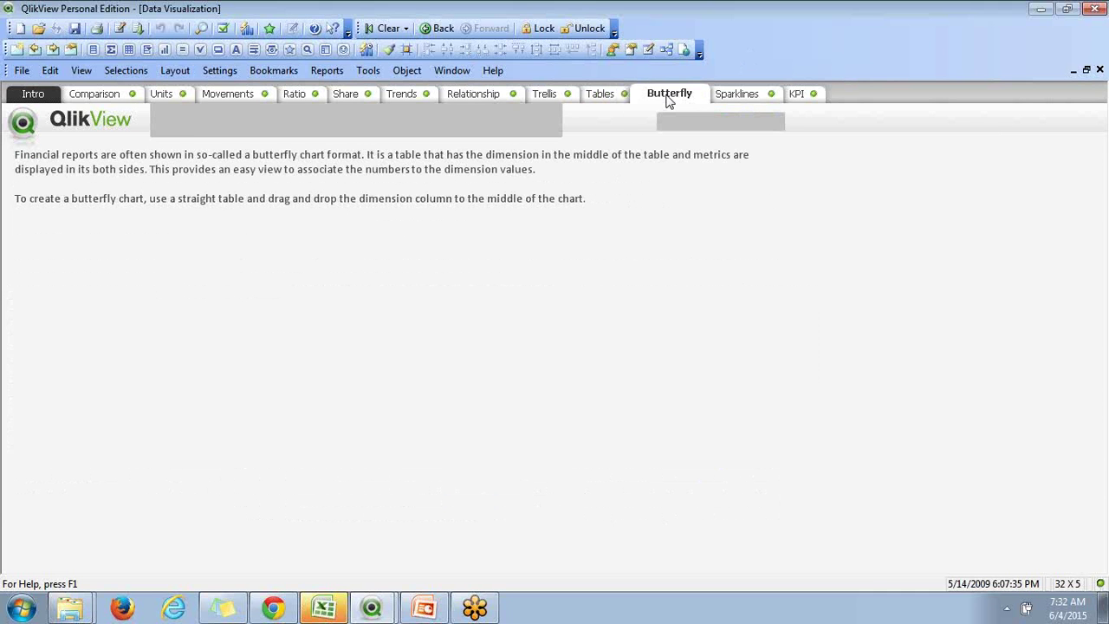
{"action": "left_click", "coordinate": [736, 95]}
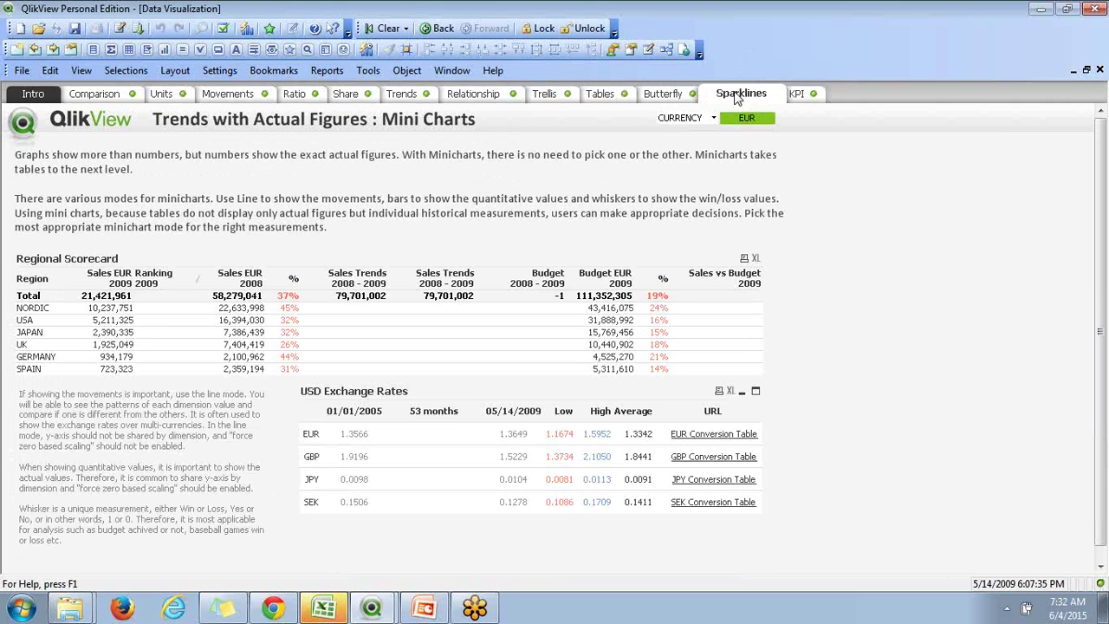
{"action": "left_click", "coordinate": [669, 103]}
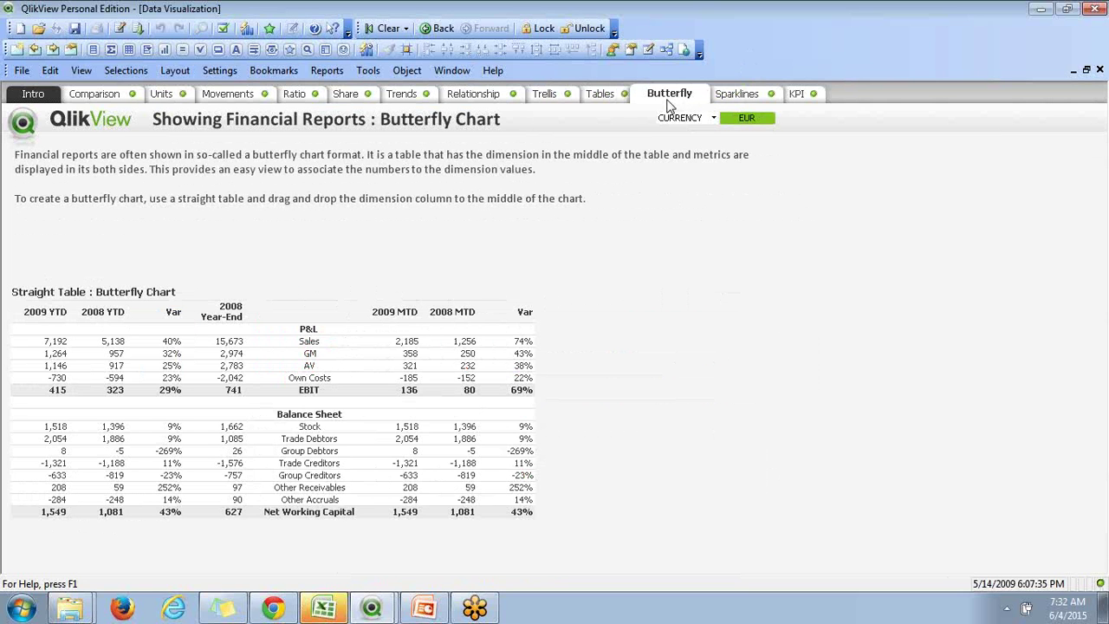
{"action": "left_click", "coordinate": [725, 96]}
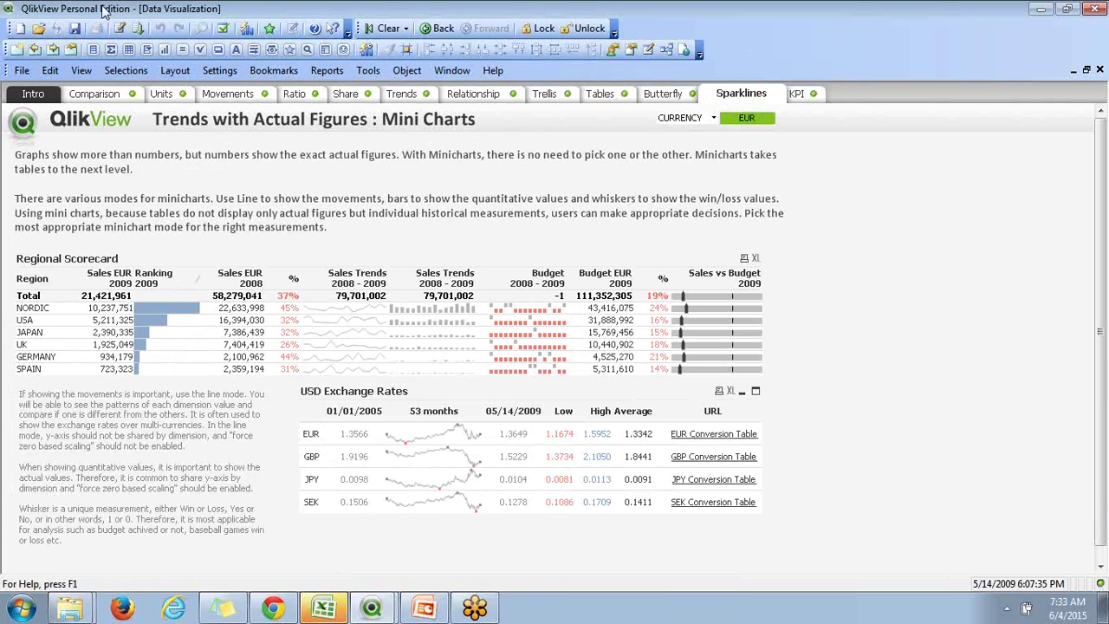
Open the document Extension Examples.qvw.
{"action": "left_click", "coordinate": [23, 71]}
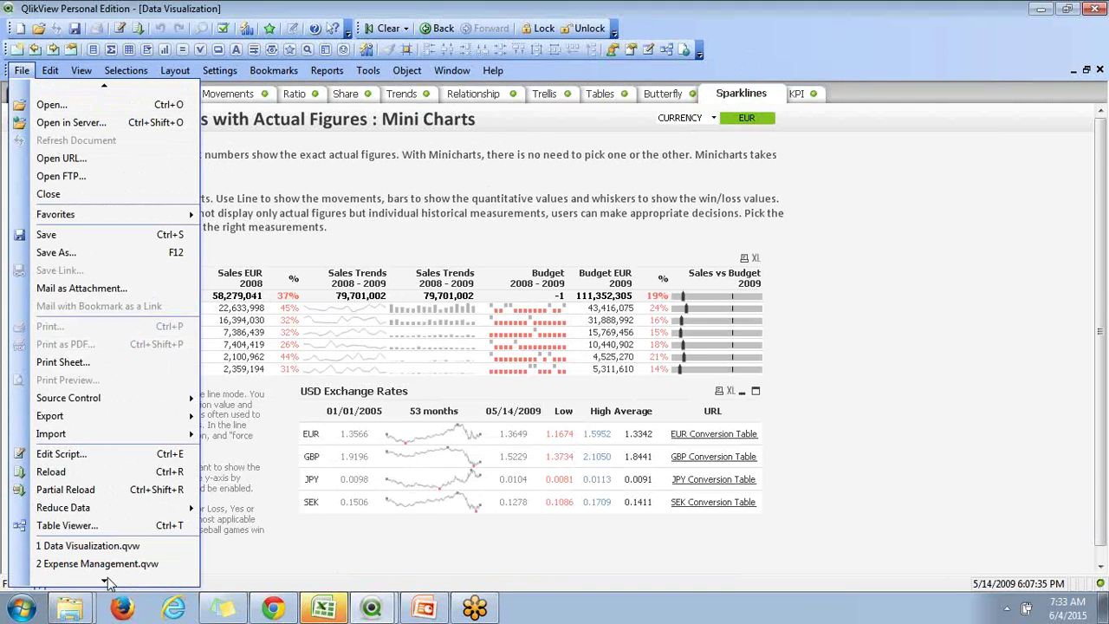
{"action": "mouse_move", "coordinate": [107, 577]}
{"action": "left_click", "coordinate": [106, 526]}
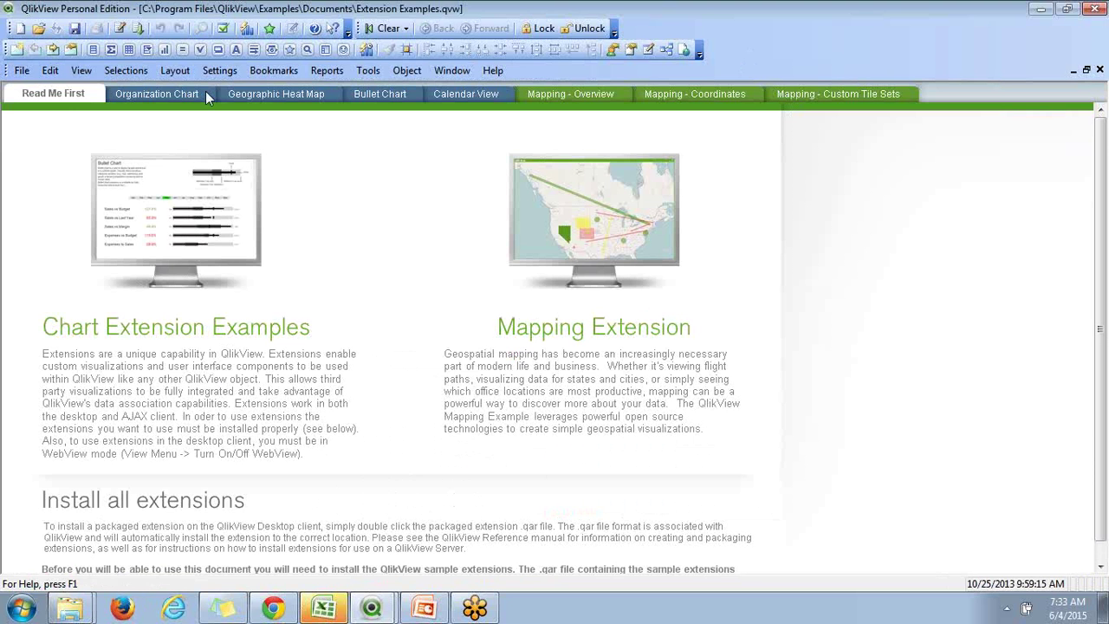
Show the Organization Chart sheet and turn on WebView mode for its extension chart.
{"action": "left_click", "coordinate": [202, 95]}
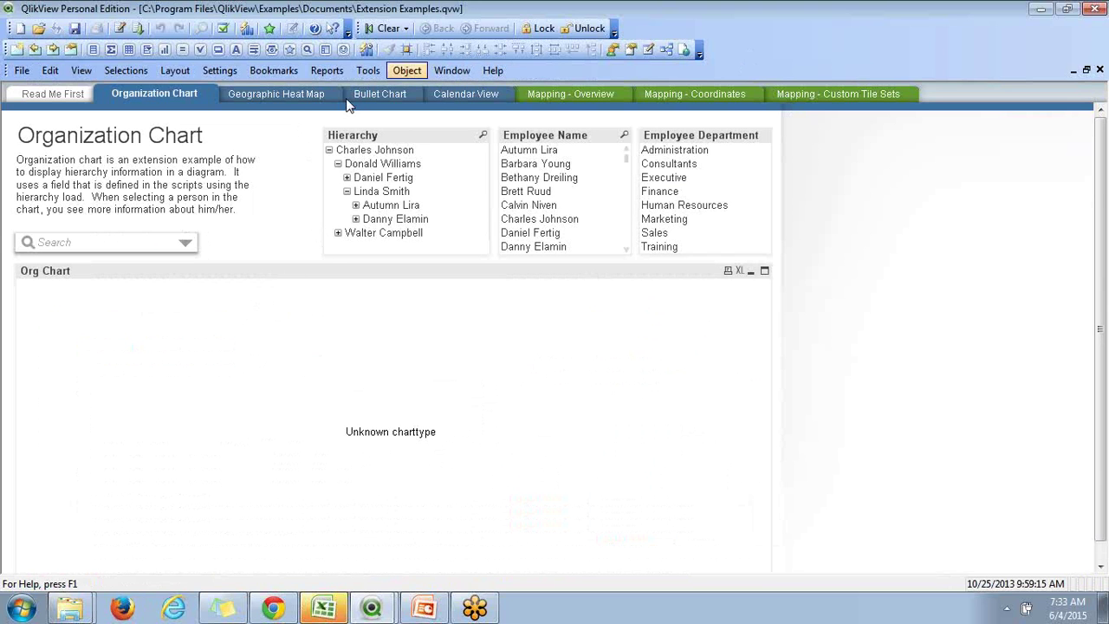
{"action": "left_click", "coordinate": [684, 50]}
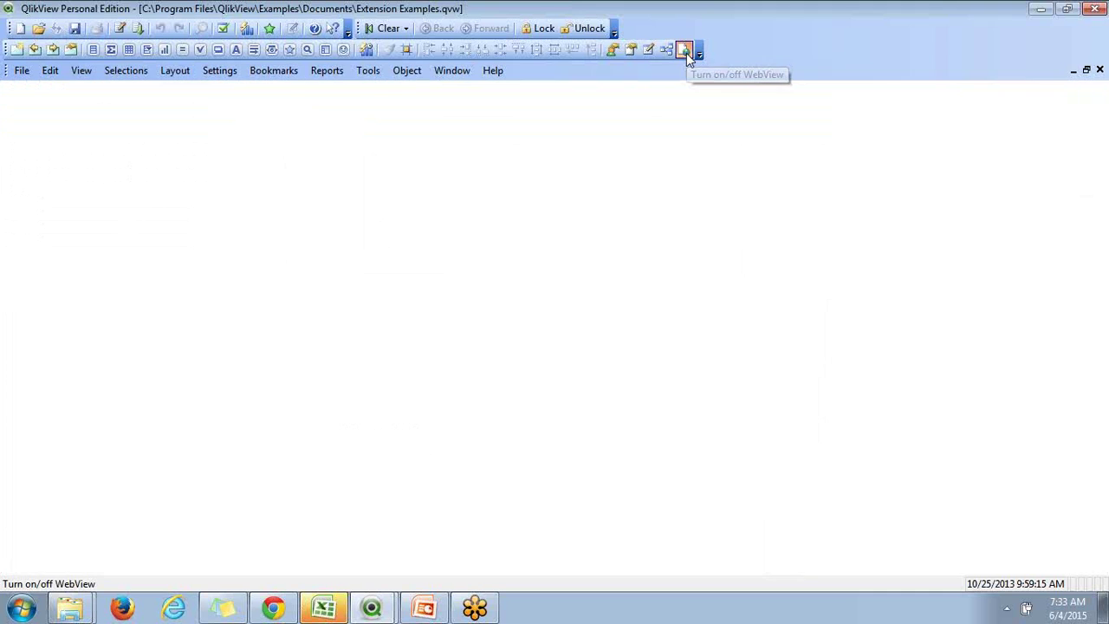